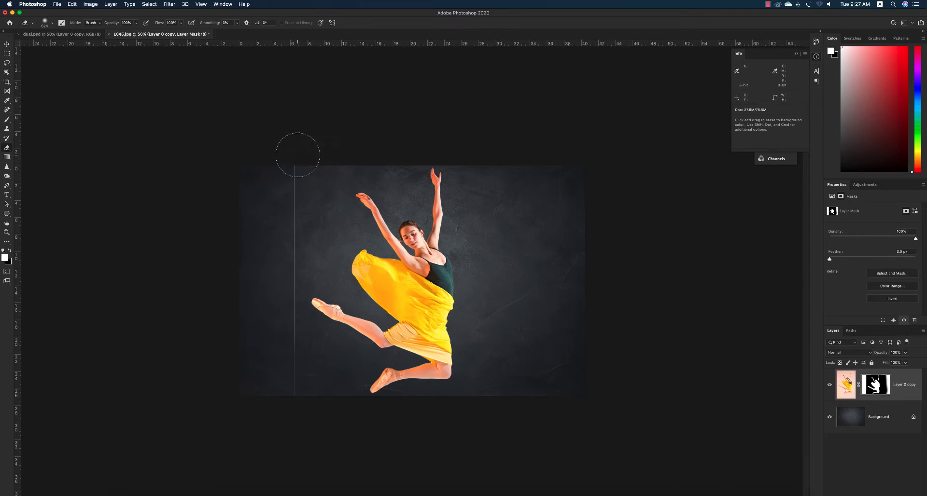
Erase the leftover vertical edge line beside the dancer on the layer mask, then target the layer's image with the Move tool
{"action": "mouse_move", "coordinate": [296, 153]}
{"action": "left_mouse_down"}
{"action": "mouse_move", "coordinate": [282, 283]}
{"action": "mouse_move", "coordinate": [285, 415]}
{"action": "left_mouse_up"}
{"action": "key", "text": "super+z"}
{"action": "left_click", "coordinate": [284, 392]}
{"action": "left_click", "coordinate": [286, 164], "text": "shift"}
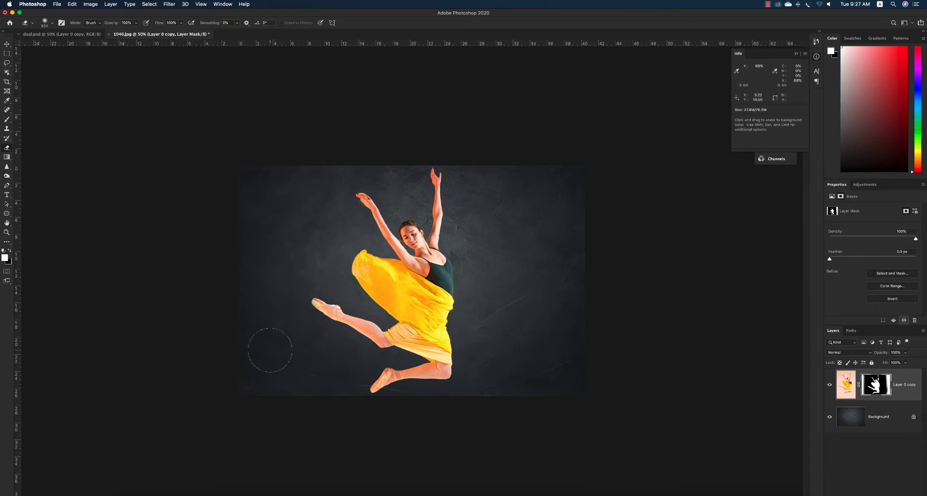
{"action": "key", "text": "v"}
{"action": "key", "text": "super+2"}
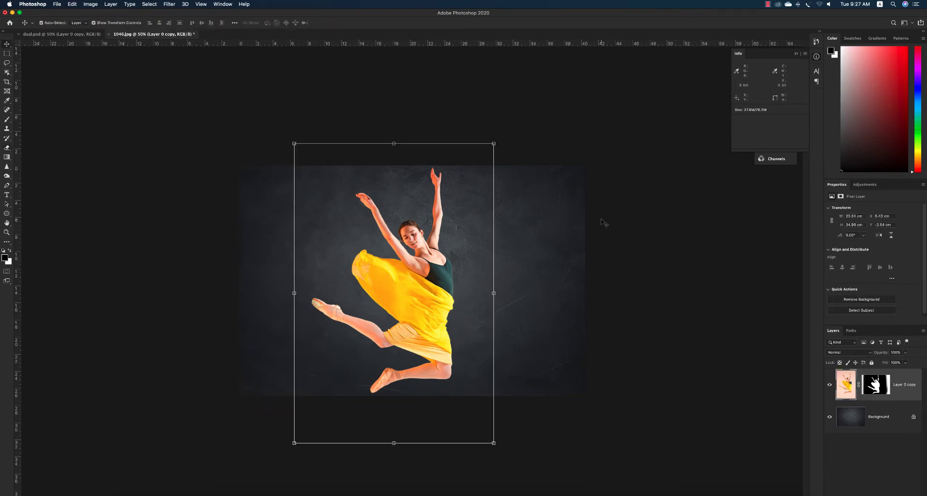
Add a Gradient Map adjustment layer above the dancer and clip it to the dancer layer
{"action": "left_click", "coordinate": [904, 493]}
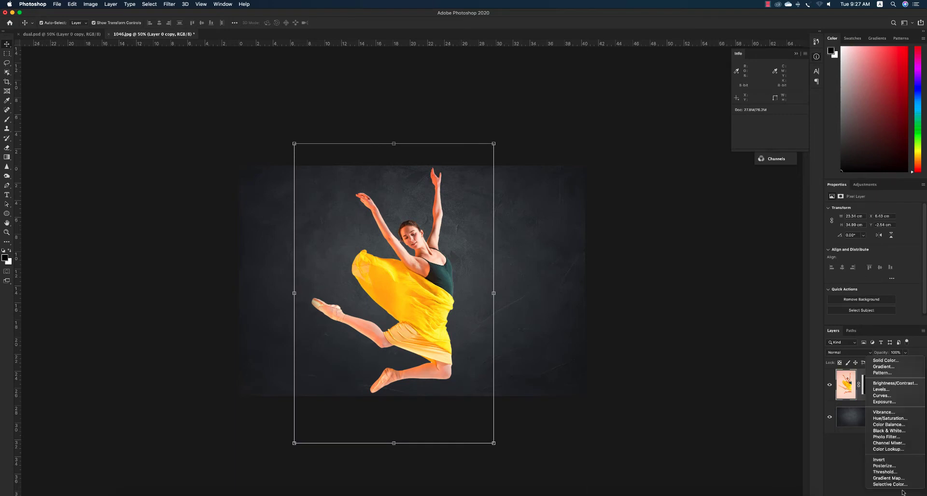
{"action": "left_click", "coordinate": [896, 482]}
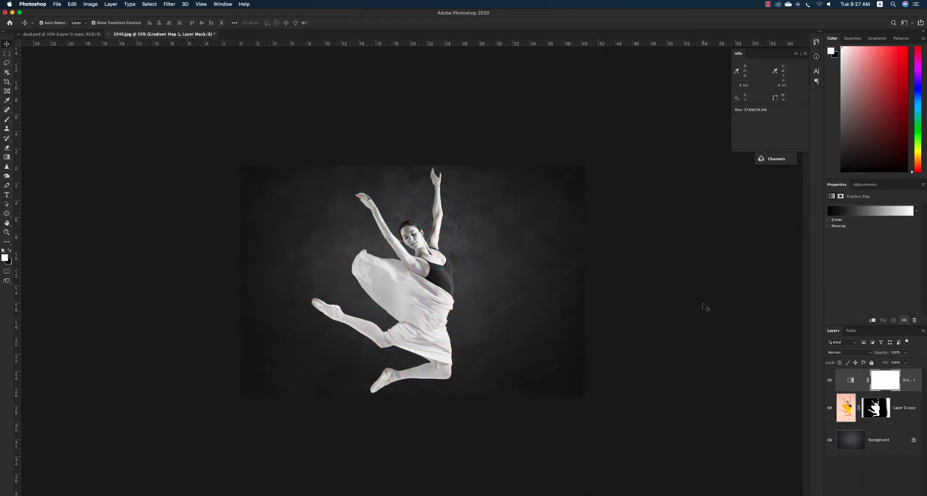
{"action": "left_click", "coordinate": [867, 389], "text": "alt"}
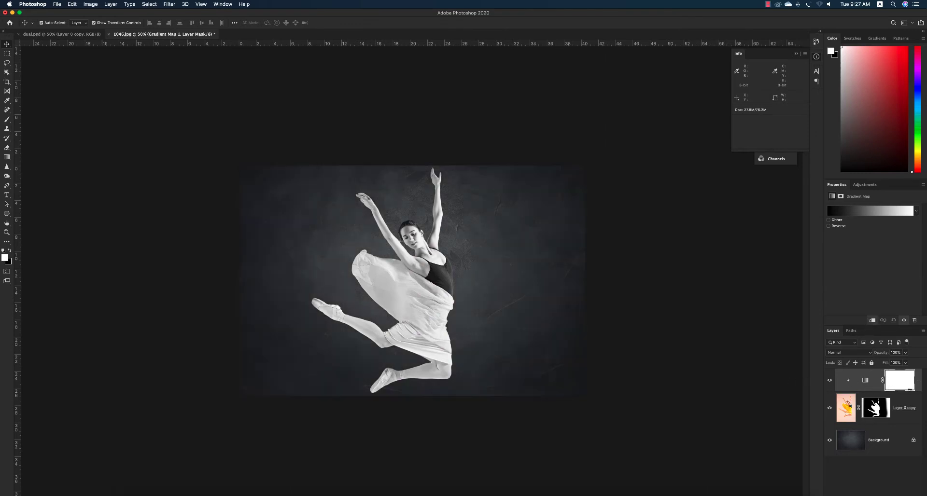
Set the end stop of the gradient map to bright blue 0dc1f5, making a black-to-blue gradient
{"action": "left_click", "coordinate": [847, 211]}
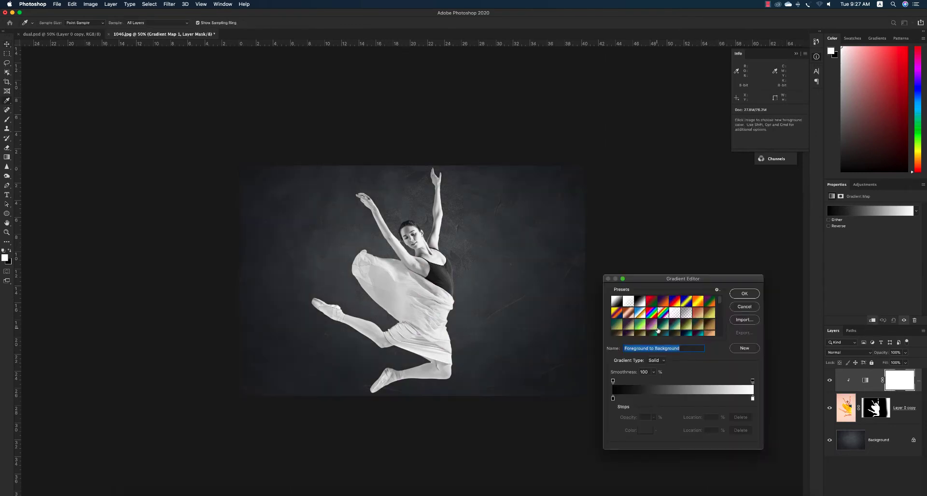
{"action": "left_click", "coordinate": [753, 400]}
{"action": "left_click", "coordinate": [649, 428]}
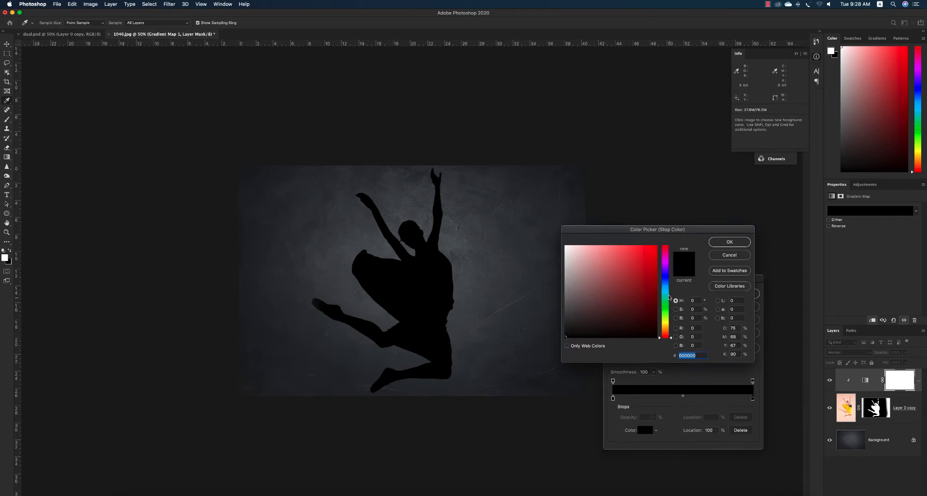
{"action": "left_click_drag", "start_coordinate": [669, 295], "coordinate": [668, 291]}
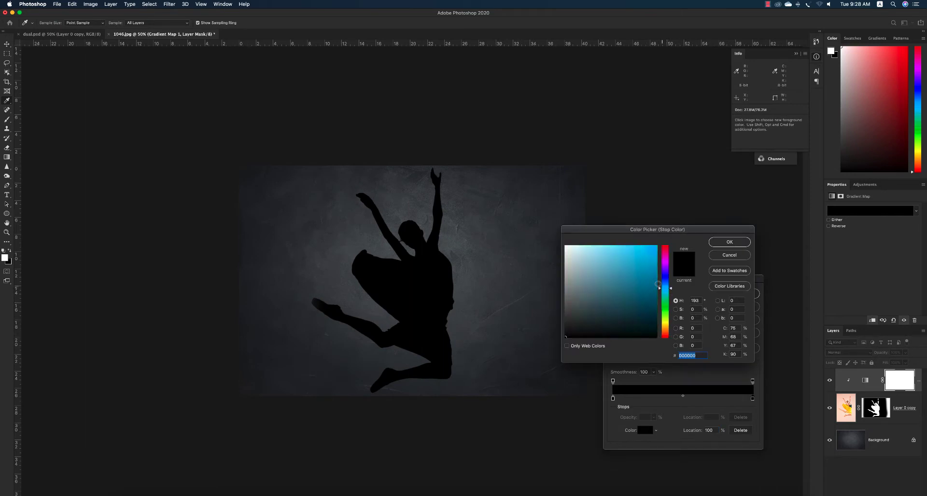
{"action": "left_click", "coordinate": [645, 250]}
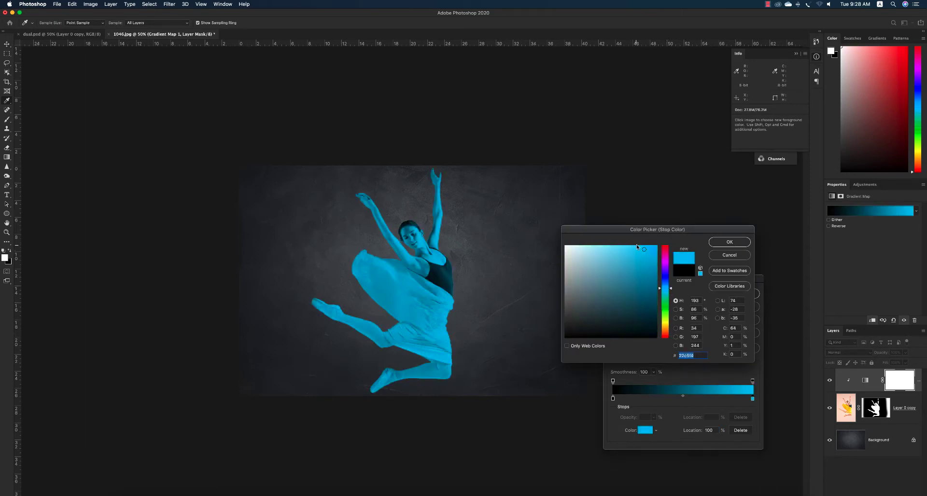
{"action": "left_click_drag", "start_coordinate": [646, 248], "coordinate": [652, 249]}
{"action": "left_click", "coordinate": [730, 242]}
{"action": "left_click", "coordinate": [745, 294]}
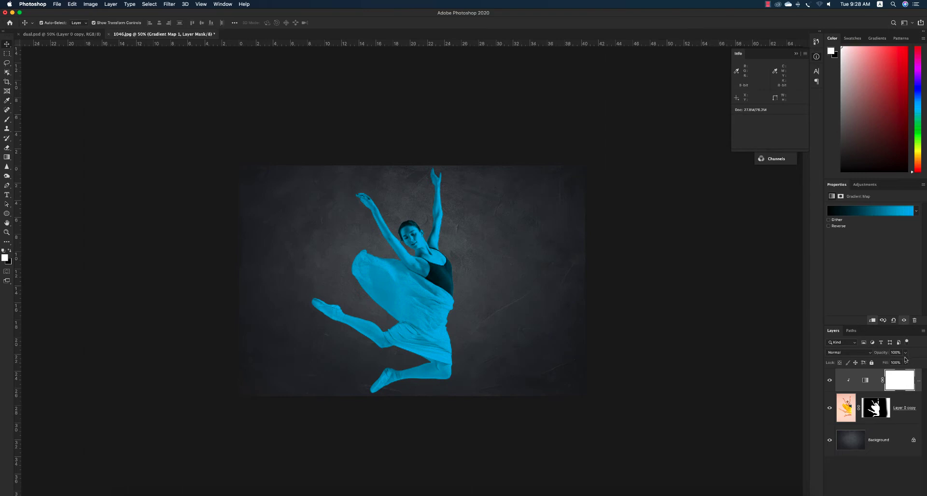
Lower the Gradient Map layer's opacity to about 66% and invert its layer mask to black
{"action": "left_click", "coordinate": [906, 353]}
{"action": "left_click_drag", "start_coordinate": [887, 362], "coordinate": [893, 362]}
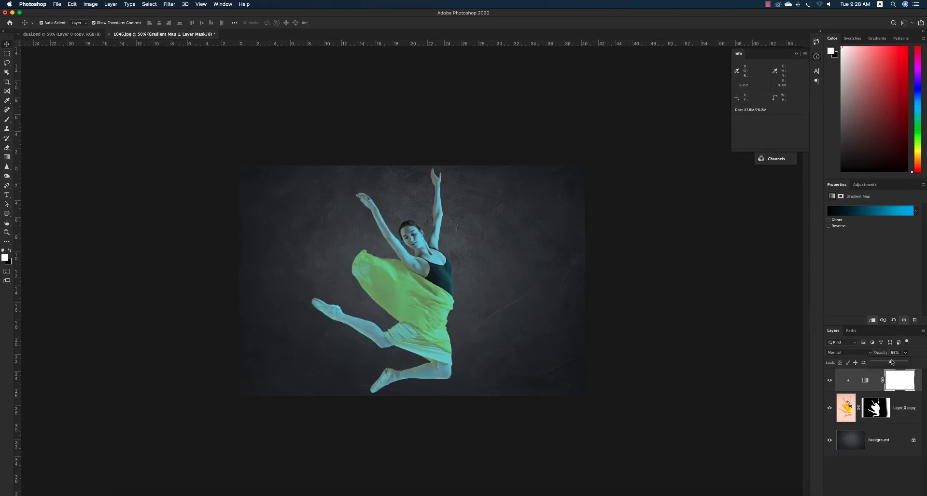
{"action": "left_click", "coordinate": [897, 385]}
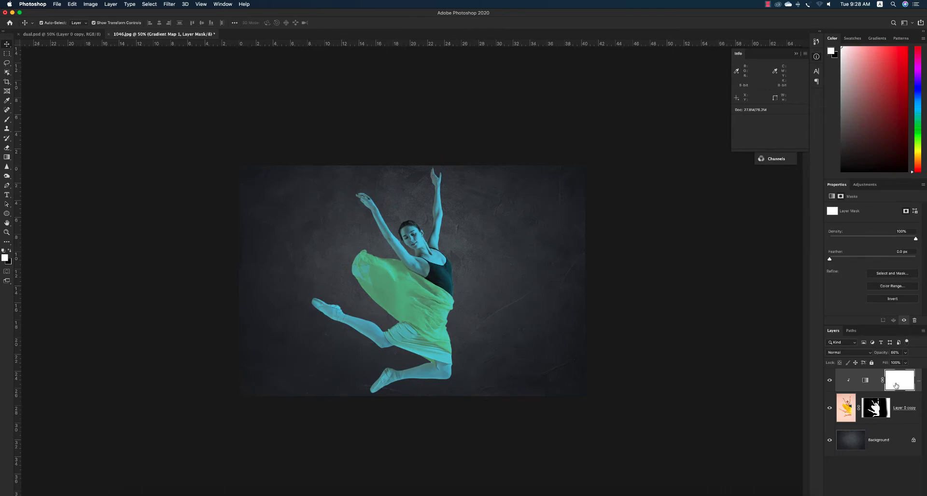
{"action": "key", "text": "super+i"}
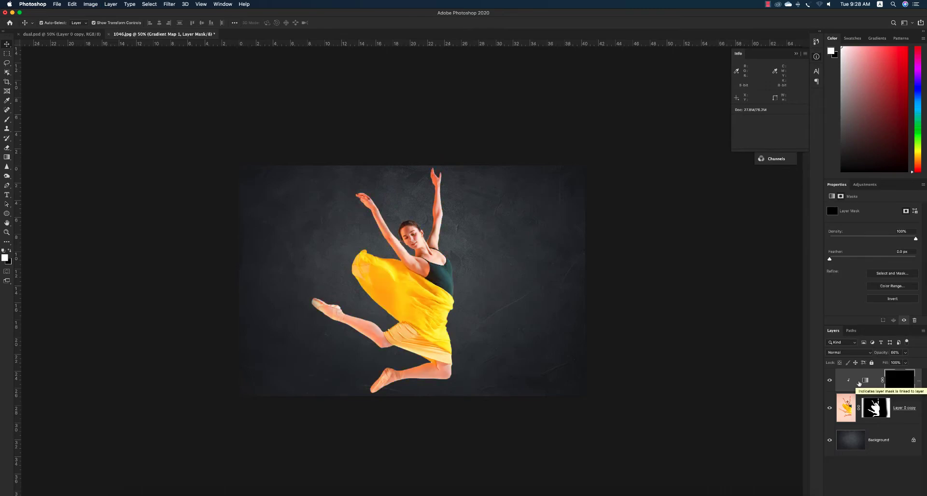
Choose the Brush tool and reduce its size for painting on the mask along the dancer's raised arm
{"action": "key", "text": "z"}
{"action": "left_click", "coordinate": [464, 267]}
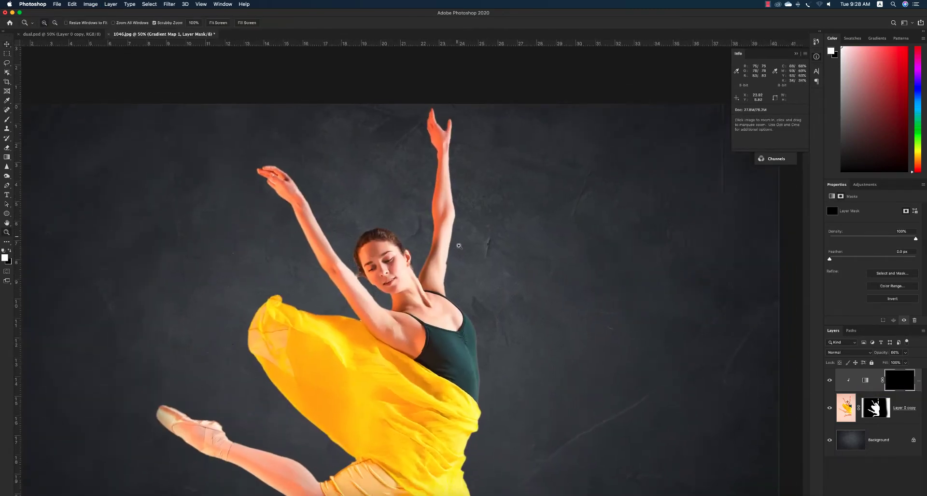
{"action": "key", "text": "b"}
{"action": "left_click_drag", "start_coordinate": [442, 121], "coordinate": [444, 212]}
{"action": "key", "text": "super+z"}
{"action": "key", "text": "bracketleft"}
{"action": "key", "text": "bracketleft"}
{"action": "key", "text": "bracketleft"}
{"action": "key", "text": "bracketleft"}
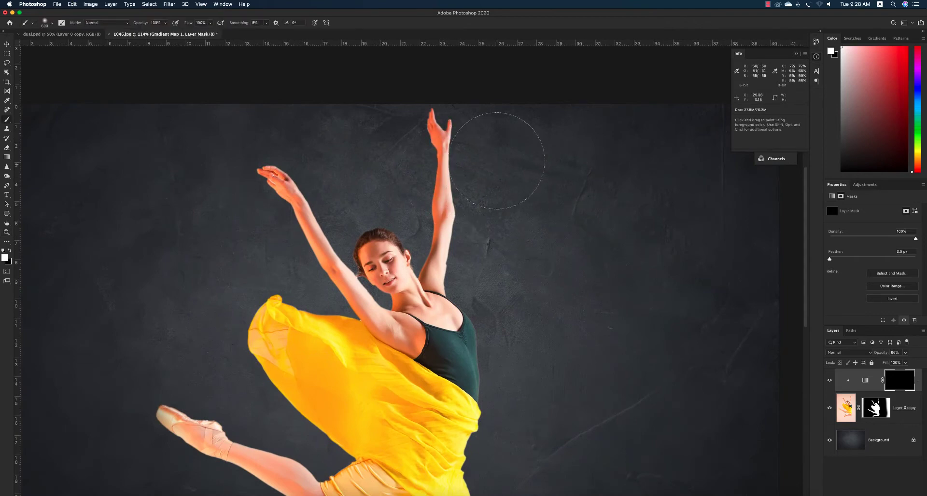
{"action": "key", "text": "bracketleft"}
{"action": "left_click_drag", "start_coordinate": [459, 101], "coordinate": [513, 110]}
{"action": "scroll", "coordinate": [556, 113], "scroll_direction": "right", "scroll_amount": 1}
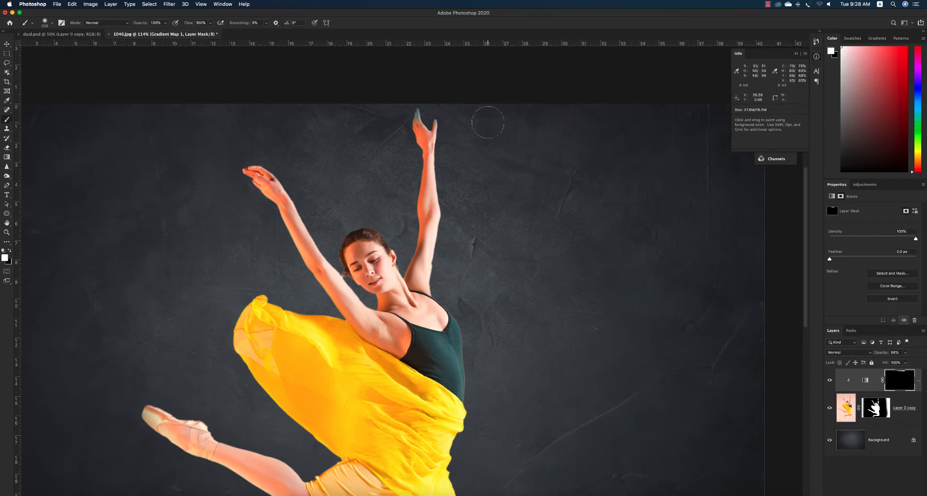
{"action": "key", "text": "super+z"}
{"action": "left_click_drag", "start_coordinate": [449, 123], "coordinate": [456, 214]}
{"action": "key", "text": "super+z"}
Set the brush flow to 20% and paint white on the gradient map mask along the outer edge of the upright arm and shoulder
{"action": "type", "text": "2"}
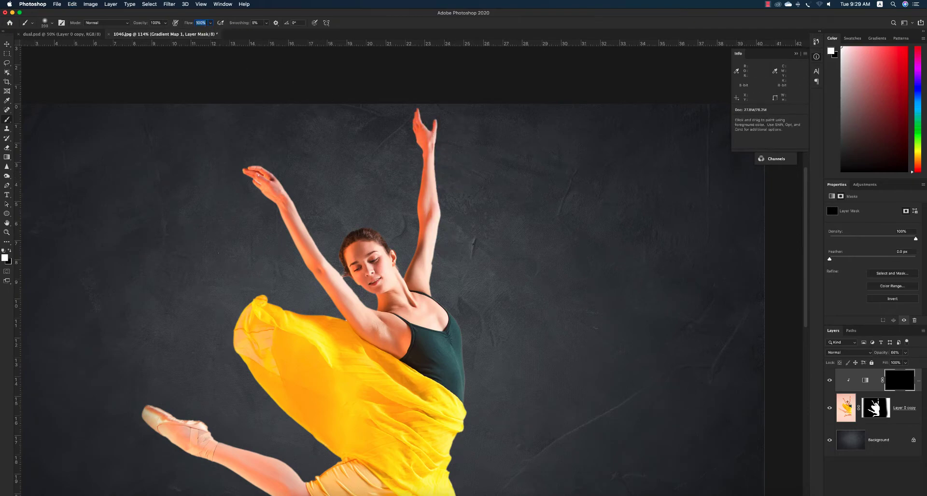
{"action": "left_click_drag", "start_coordinate": [454, 121], "coordinate": [448, 156]}
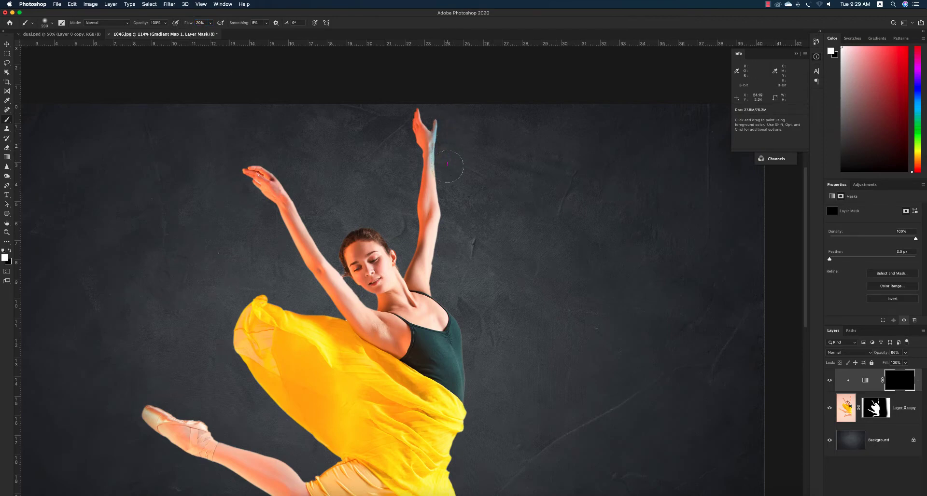
{"action": "mouse_move", "coordinate": [448, 194]}
{"action": "left_mouse_down"}
{"action": "mouse_move", "coordinate": [448, 259]}
{"action": "mouse_move", "coordinate": [461, 242]}
{"action": "mouse_move", "coordinate": [455, 226]}
{"action": "mouse_move", "coordinate": [445, 272]}
{"action": "left_mouse_up"}
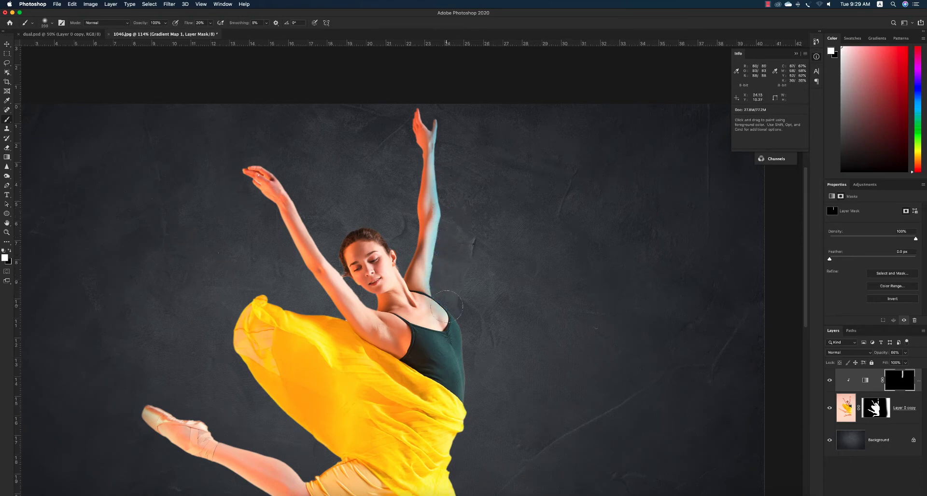
{"action": "left_click_drag", "start_coordinate": [447, 306], "coordinate": [451, 319]}
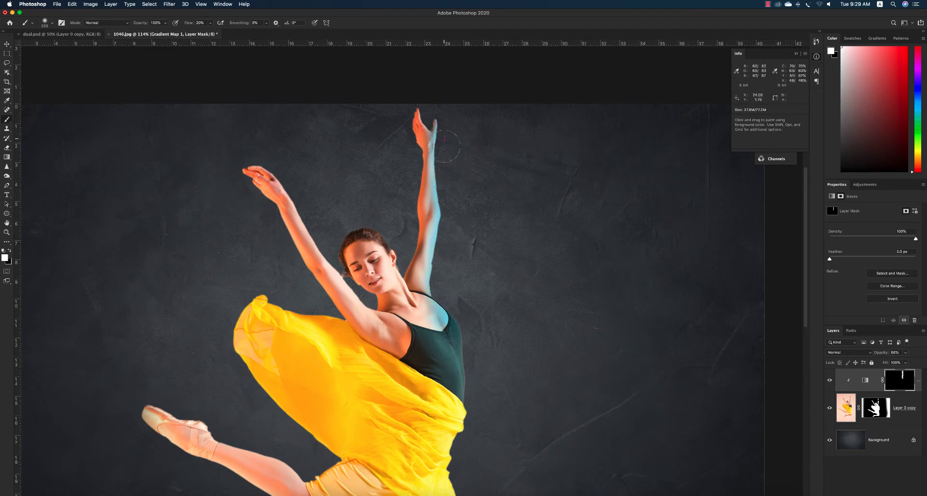
{"action": "left_click_drag", "start_coordinate": [445, 131], "coordinate": [445, 126]}
Change the gradient map's end stop to vivid pink, entering ed2891 and picking a slightly brighter, more saturated shade
{"action": "left_click", "coordinate": [865, 381]}
{"action": "left_click", "coordinate": [877, 211]}
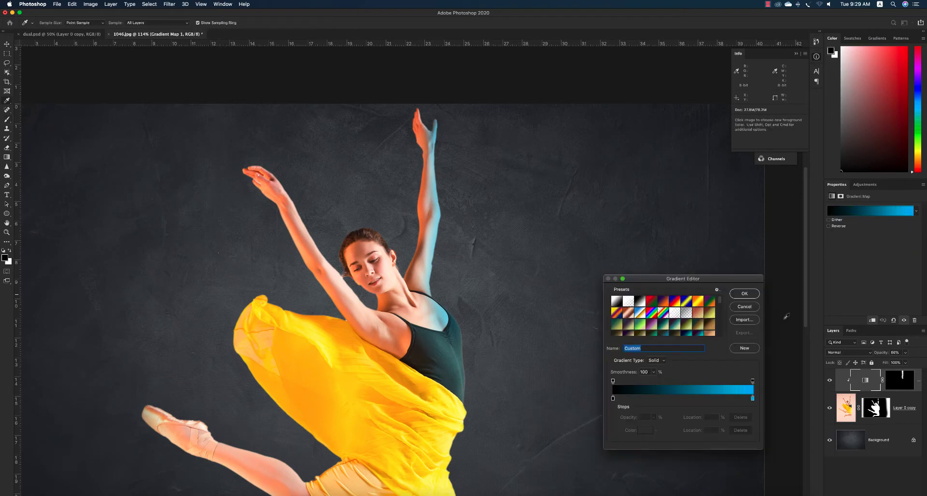
{"action": "double_click", "coordinate": [753, 399]}
{"action": "type", "text": "ed2891"}
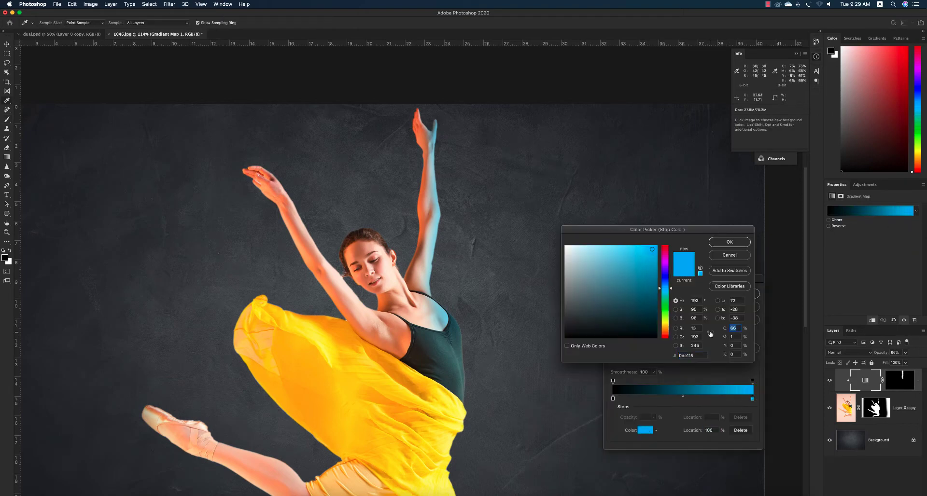
{"action": "key", "text": "Tab"}
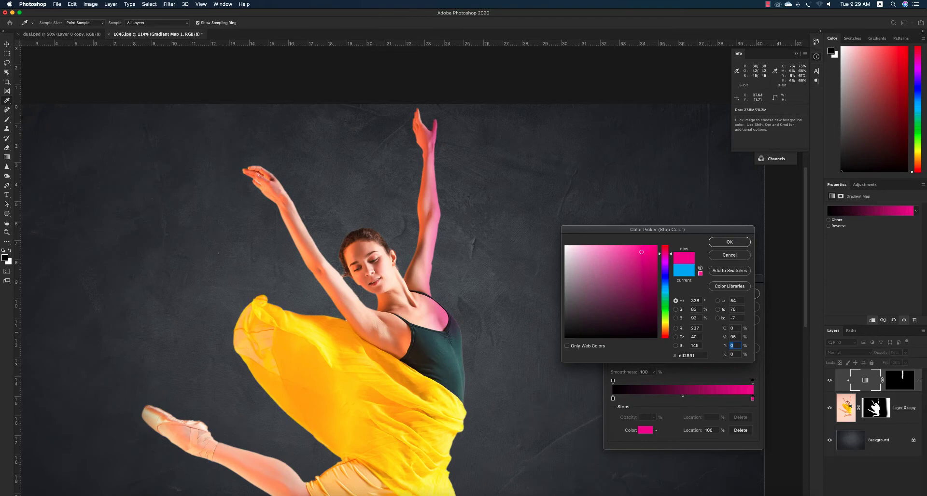
{"action": "left_click", "coordinate": [648, 249]}
{"action": "left_click", "coordinate": [725, 243]}
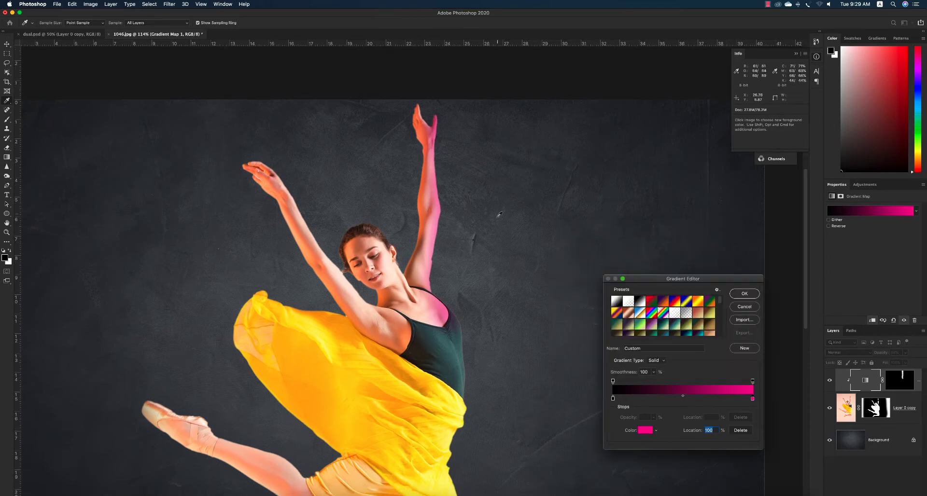
{"action": "left_click", "coordinate": [744, 294]}
Paint white on the gradient map mask over the dancer's hair, side of the face, neck, torso edge and the other arm's upper edge
{"action": "scroll", "coordinate": [497, 337], "scroll_direction": "down", "scroll_amount": 1}
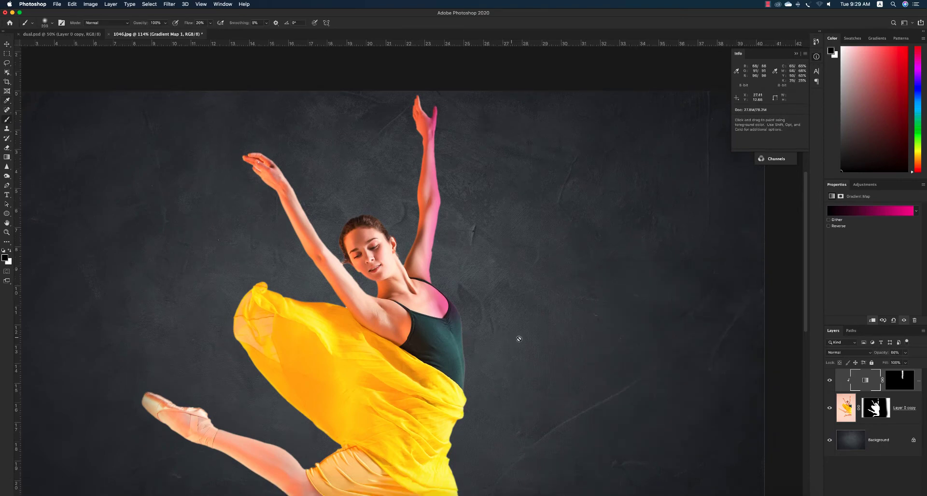
{"action": "scroll", "coordinate": [527, 342], "scroll_direction": "left", "scroll_amount": 5}
{"action": "scroll", "coordinate": [527, 342], "scroll_direction": "left", "scroll_amount": 2}
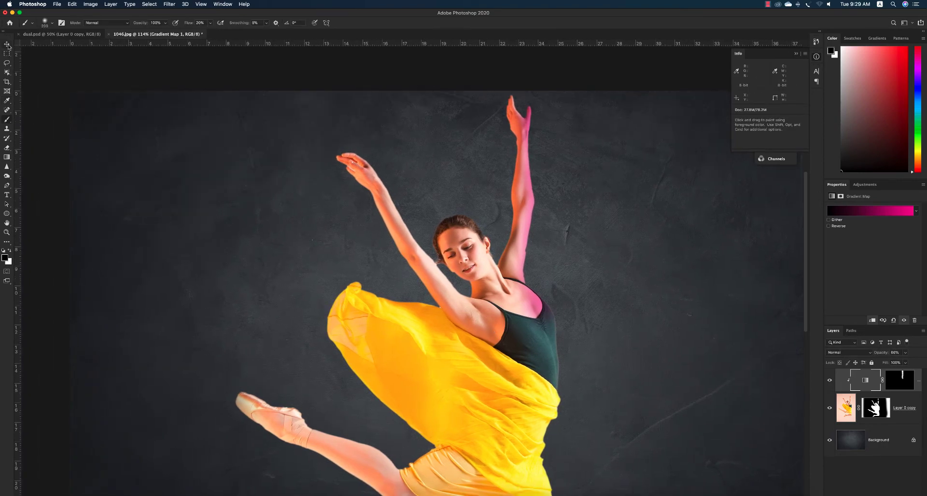
{"action": "left_click", "coordinate": [902, 381]}
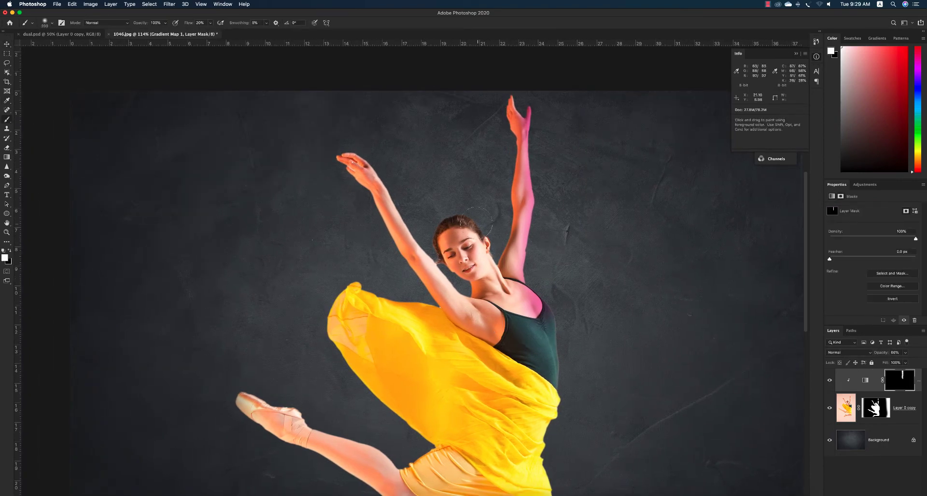
{"action": "left_click_drag", "start_coordinate": [485, 237], "coordinate": [418, 151]}
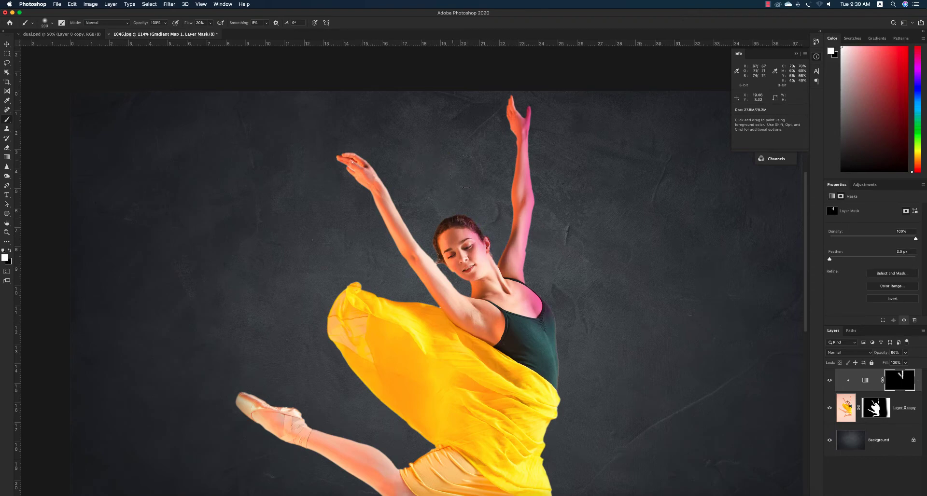
{"action": "mouse_move", "coordinate": [556, 305]}
{"action": "left_mouse_down"}
{"action": "mouse_move", "coordinate": [523, 283]}
{"action": "mouse_move", "coordinate": [406, 154]}
{"action": "left_mouse_up"}
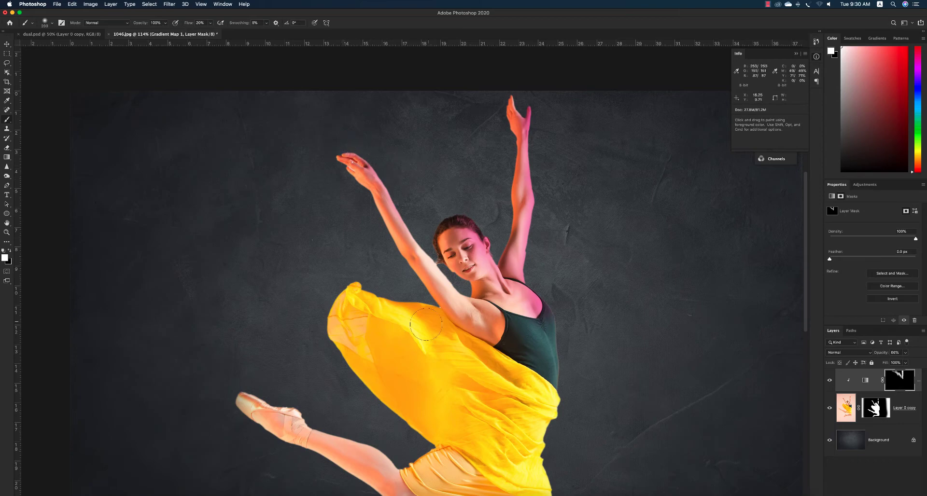
Paint pink light through the gradient map mask onto the lower bent knee and the heel of that foot
{"action": "scroll", "coordinate": [423, 338], "scroll_direction": "down", "scroll_amount": 2}
{"action": "scroll", "coordinate": [425, 355], "scroll_direction": "down", "scroll_amount": 10}
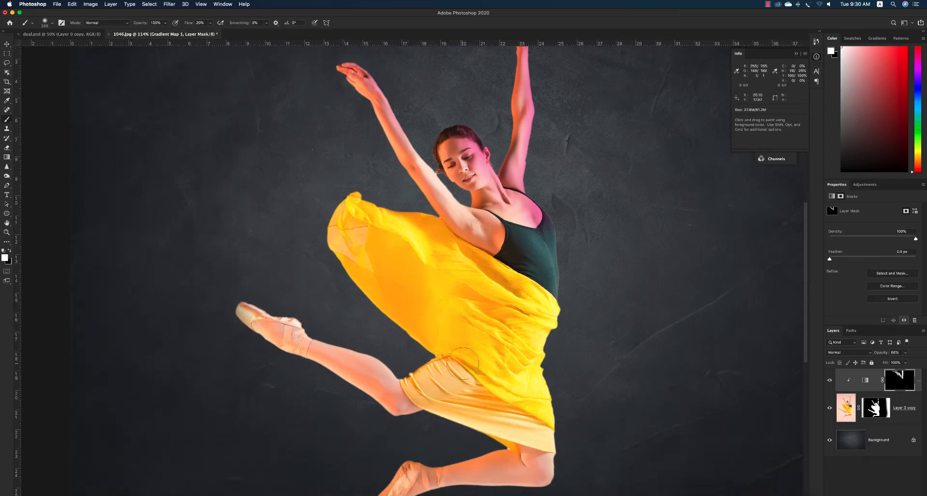
{"action": "scroll", "coordinate": [574, 358], "scroll_direction": "down", "scroll_amount": 4}
{"action": "scroll", "coordinate": [579, 290], "scroll_direction": "up", "scroll_amount": 1}
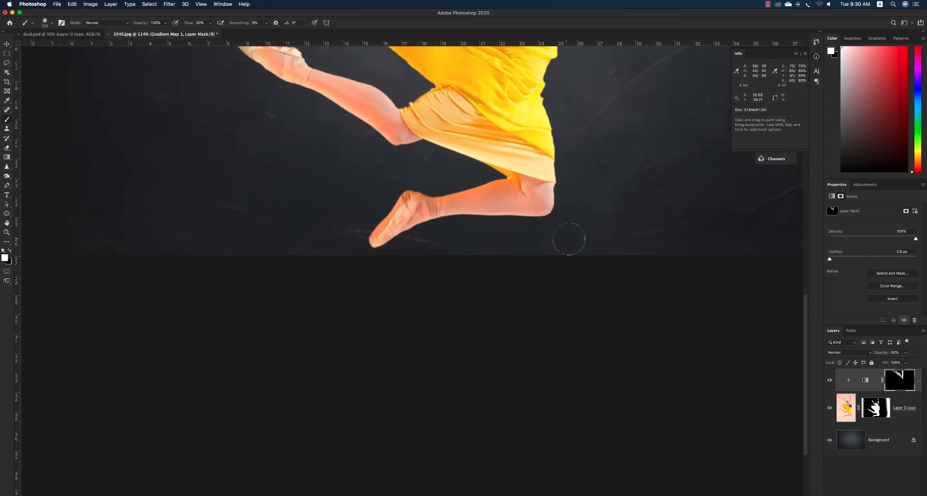
{"action": "left_click_drag", "start_coordinate": [562, 201], "coordinate": [544, 232]}
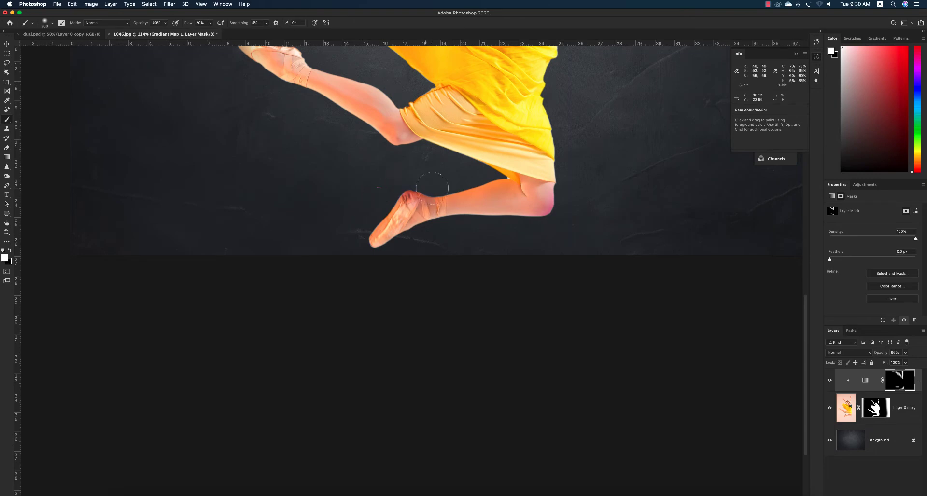
Paint pink light through the gradient map mask along the upper edge of the extended leg and its ballet shoe
{"action": "scroll", "coordinate": [338, 202], "scroll_direction": "up", "scroll_amount": 10}
{"action": "scroll", "coordinate": [373, 252], "scroll_direction": "down", "scroll_amount": 2}
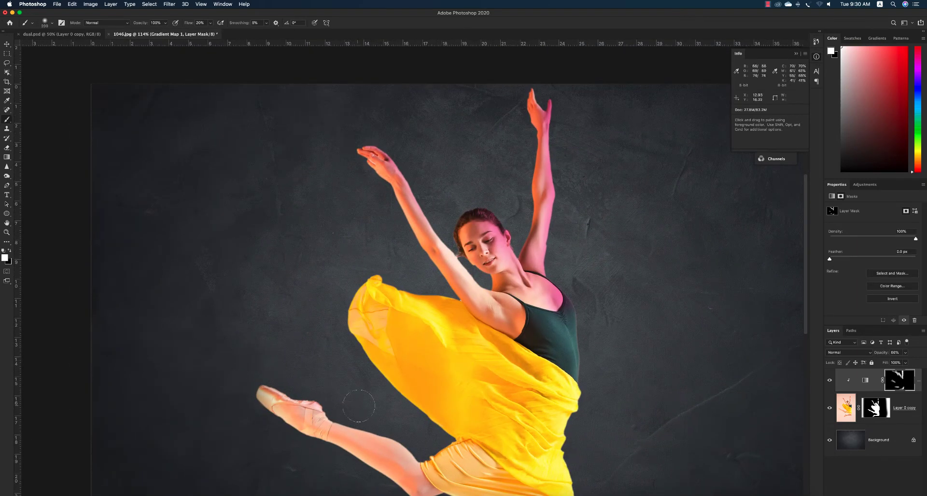
{"action": "scroll", "coordinate": [310, 355], "scroll_direction": "down", "scroll_amount": 3}
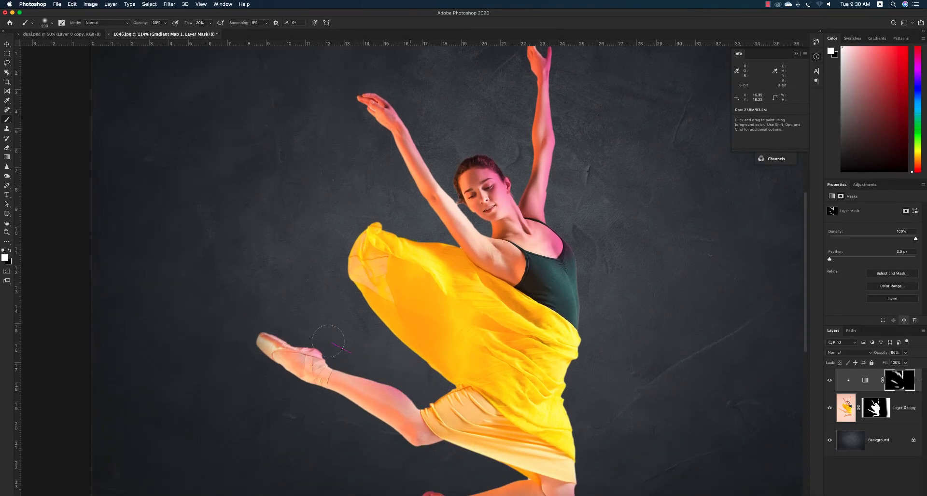
{"action": "scroll", "coordinate": [562, 212], "scroll_direction": "up", "scroll_amount": 1}
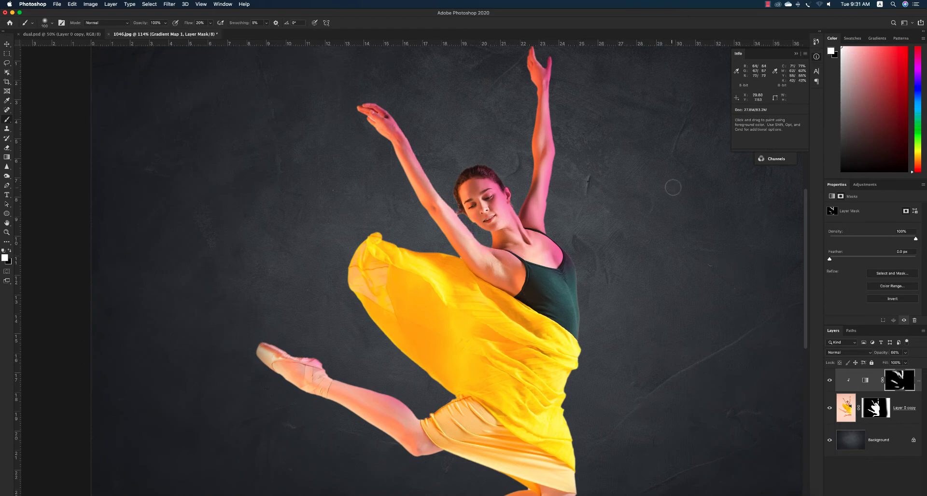
Open the artwork file 2961521.ai, importing its page with a Bounding Box crop in Adobe RGB (1998)
{"action": "key", "text": "z"}
{"action": "left_click", "coordinate": [610, 245], "text": "alt"}
{"action": "left_click", "coordinate": [611, 245], "text": "alt"}
{"action": "left_click", "coordinate": [466, 247], "text": "alt"}
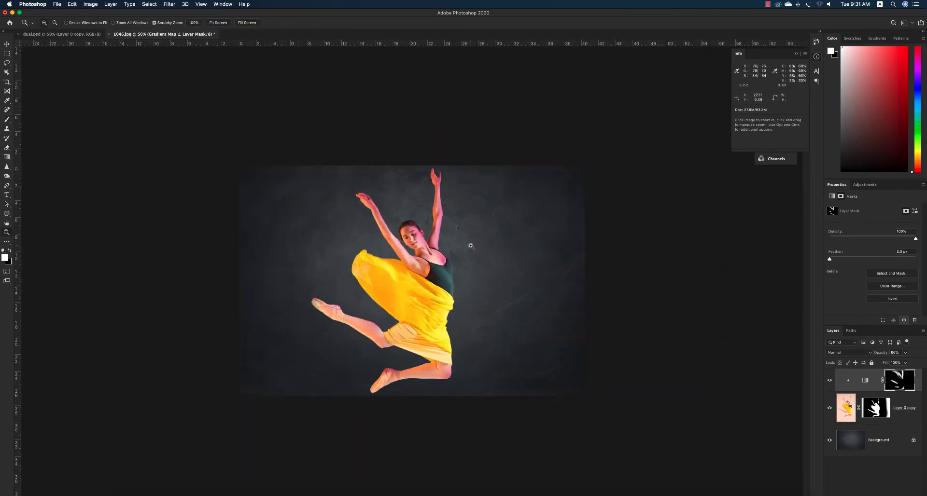
{"action": "key", "text": "v"}
{"action": "left_click", "coordinate": [396, 283]}
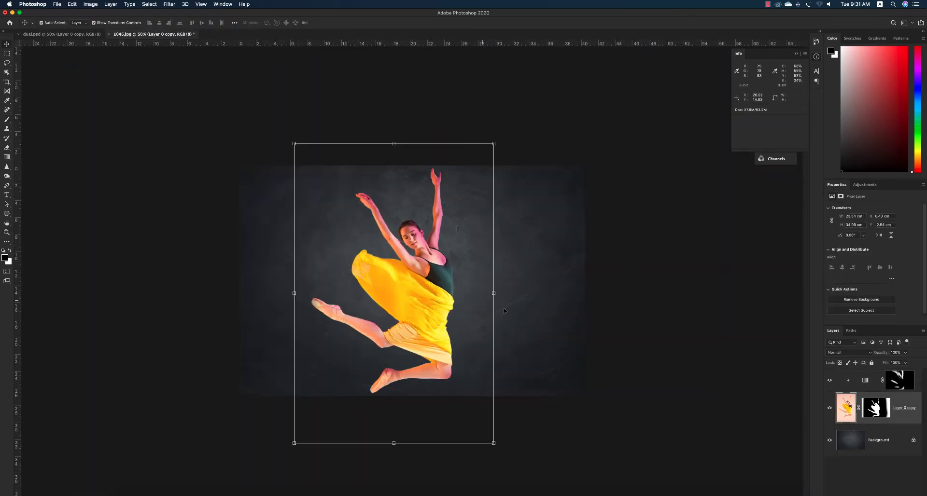
{"action": "key", "text": "super+o"}
{"action": "double_click", "coordinate": [341, 109]}
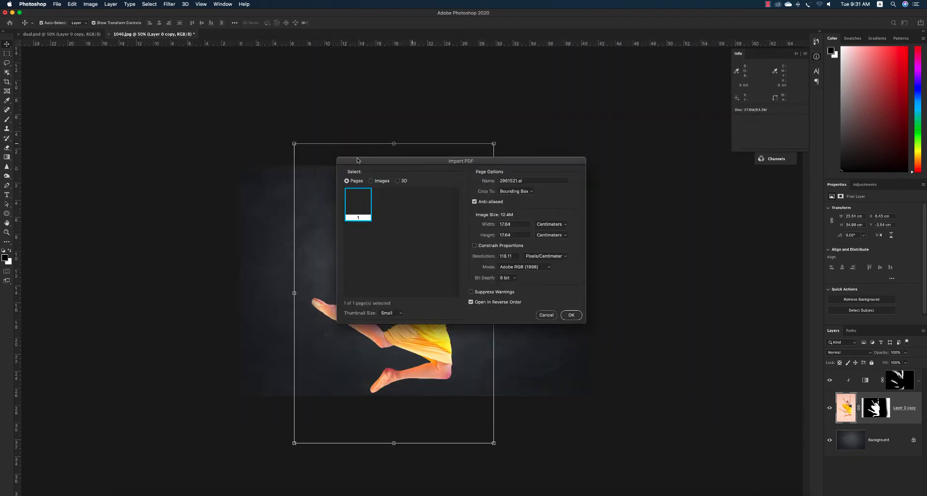
{"action": "left_click", "coordinate": [579, 316]}
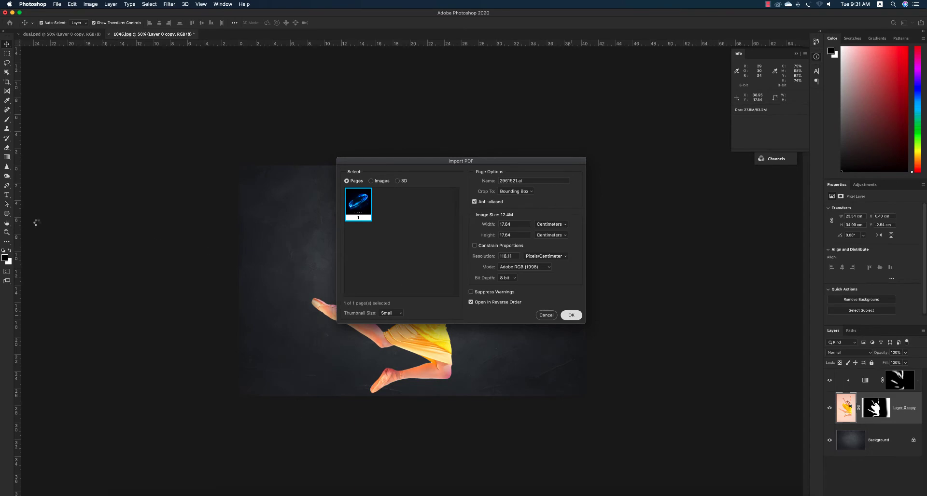
Crop the blue light-ring artwork to its full-canvas selection
{"action": "left_click_drag", "start_coordinate": [413, 472], "coordinate": [396, 494]}
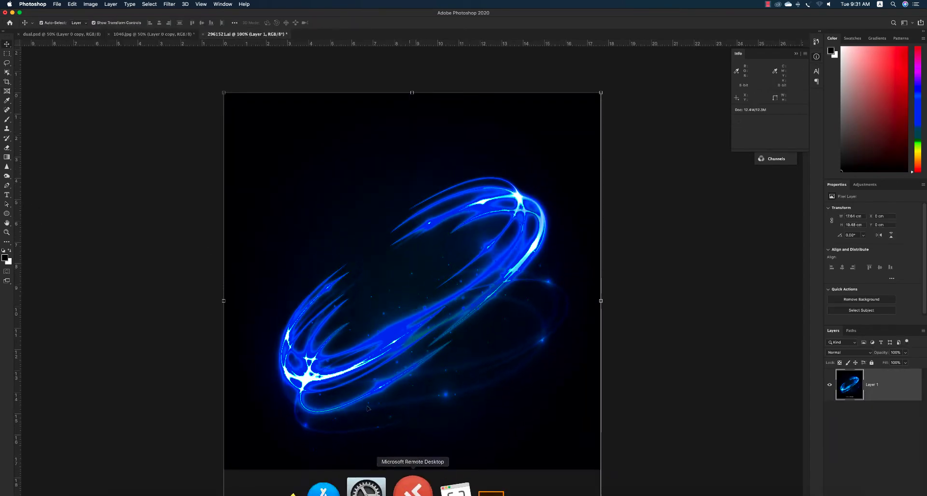
{"action": "key", "text": "Escape"}
{"action": "left_click", "coordinate": [91, 4]}
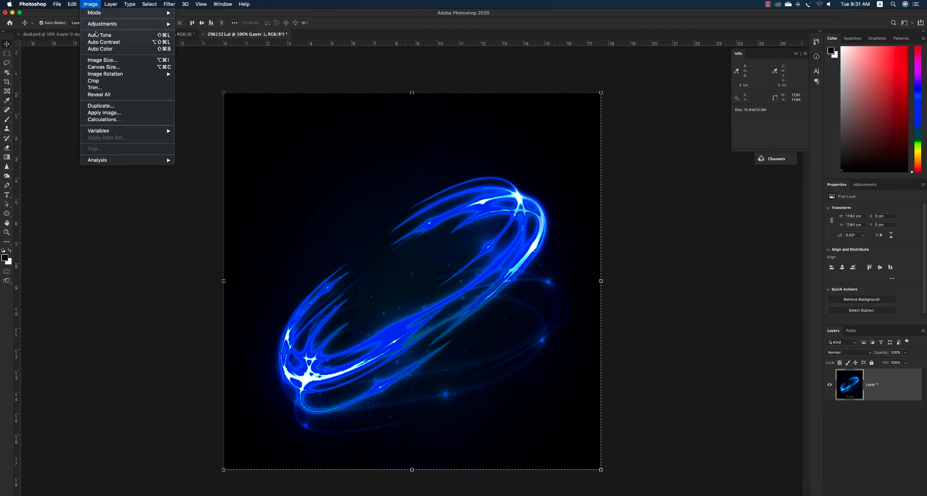
{"action": "left_click", "coordinate": [104, 81]}
Bring the light-ring layer into 1046.jpg, place it above the gradient map and release its clipping mask
{"action": "key", "text": "ctrl+Tab"}
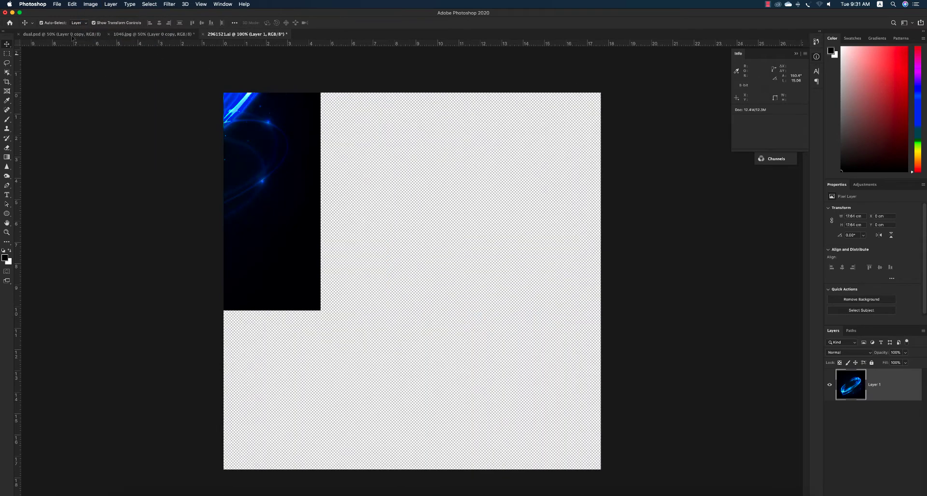
{"action": "left_click", "coordinate": [160, 34]}
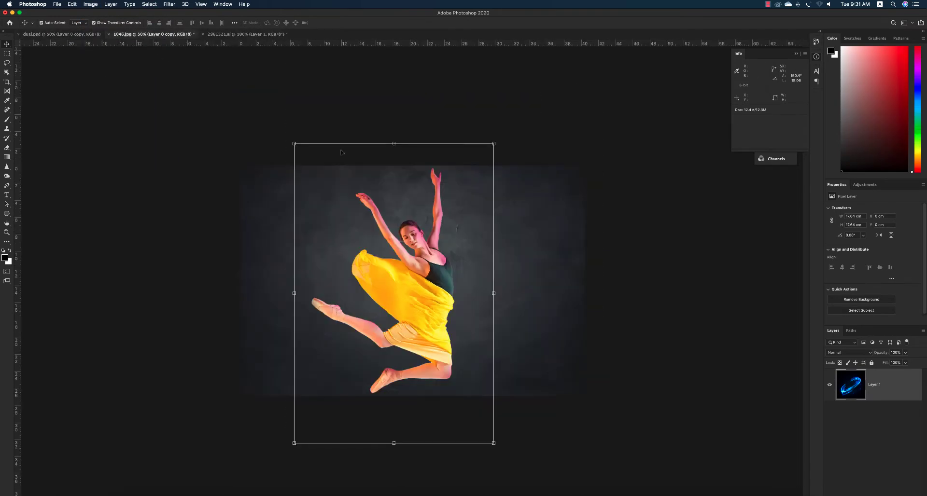
{"action": "left_click", "coordinate": [877, 410]}
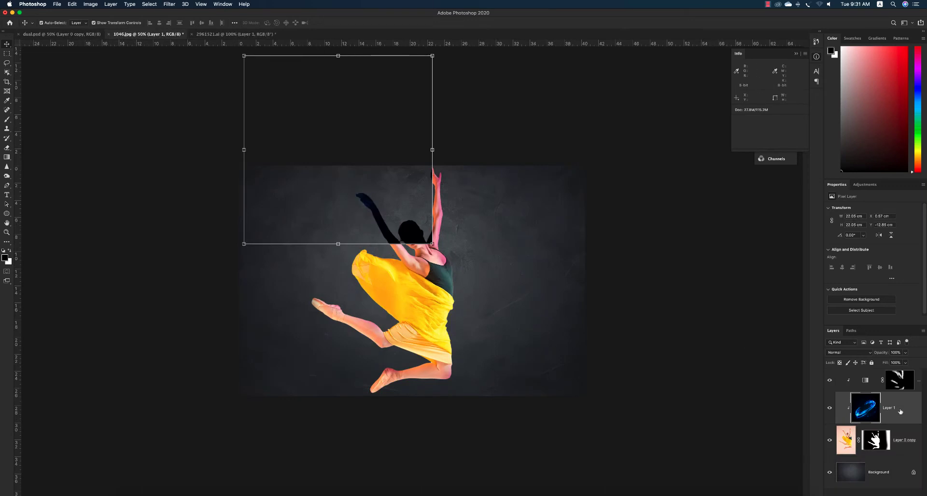
{"action": "key", "text": "super+bracketright"}
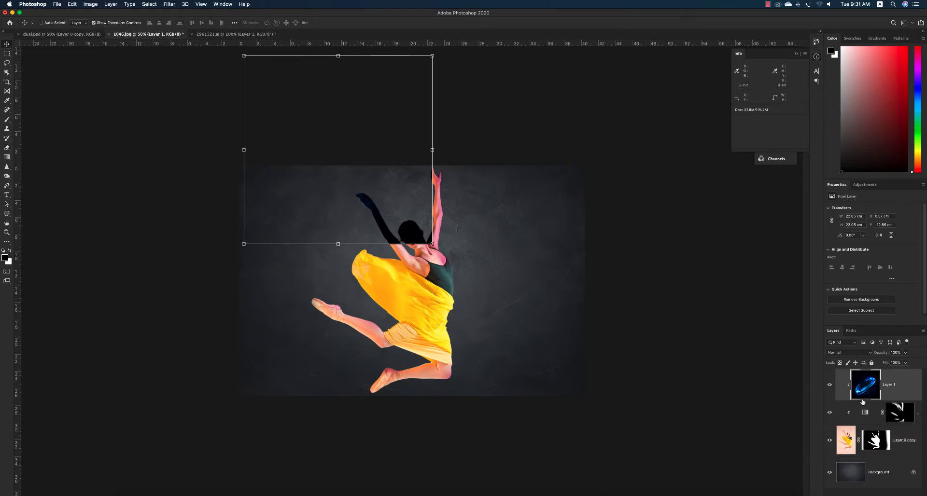
{"action": "key", "text": "super+alt+g"}
Enlarge the light-ring layer over the dancer to about 31.7 by 27.6 cm and lower its opacity to about 60%
{"action": "left_click_drag", "start_coordinate": [421, 248], "coordinate": [510, 396]}
{"action": "left_click_drag", "start_coordinate": [423, 335], "coordinate": [452, 339]}
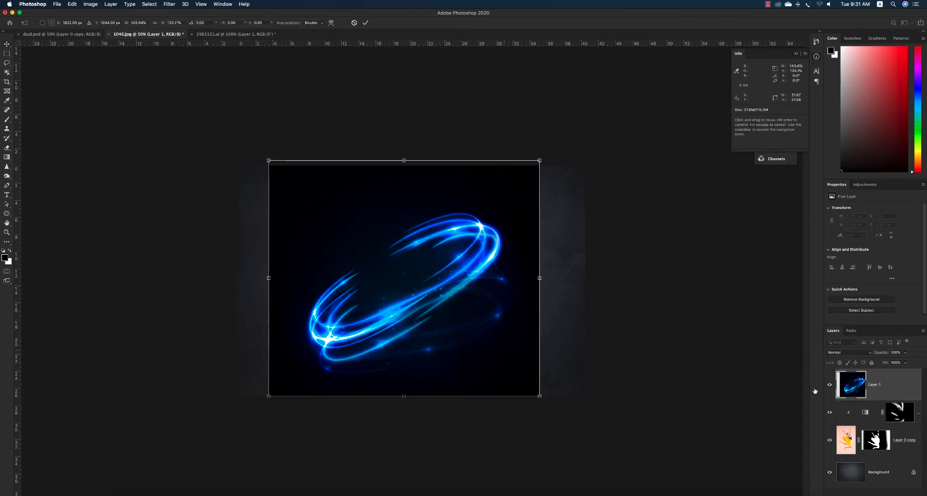
{"action": "left_click", "coordinate": [905, 352]}
{"action": "left_click_drag", "start_coordinate": [910, 362], "coordinate": [892, 361]}
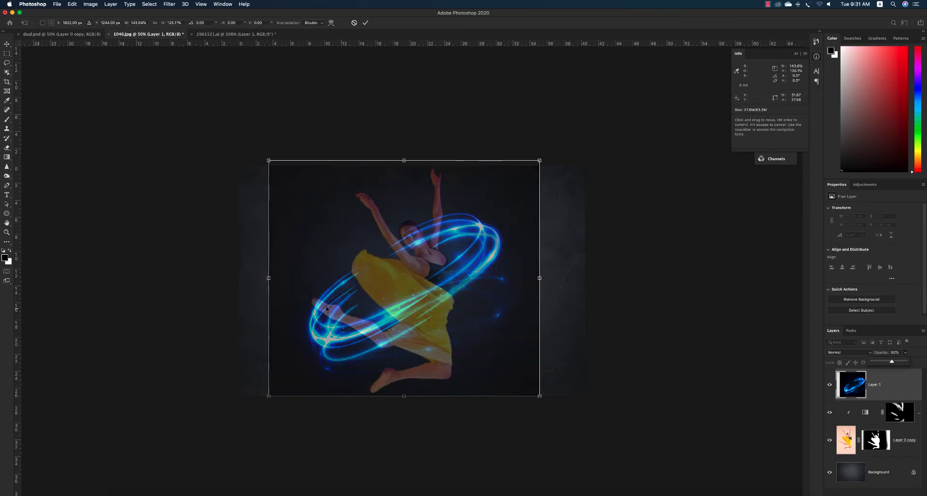
Narrow, shift and stretch the light rings around the dancer's body to about 29.4 by 28.4 cm, and apply the transform
{"action": "left_click_drag", "start_coordinate": [268, 278], "coordinate": [279, 278]}
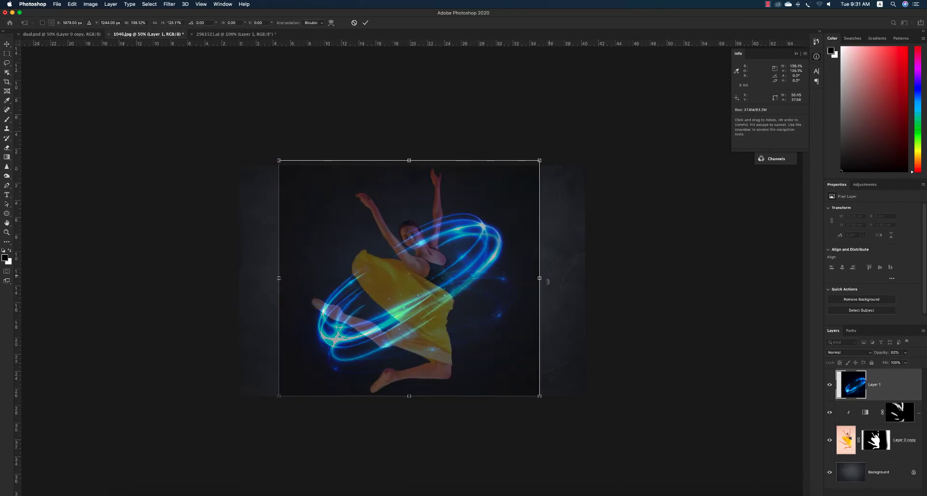
{"action": "left_click_drag", "start_coordinate": [547, 281], "coordinate": [539, 280]}
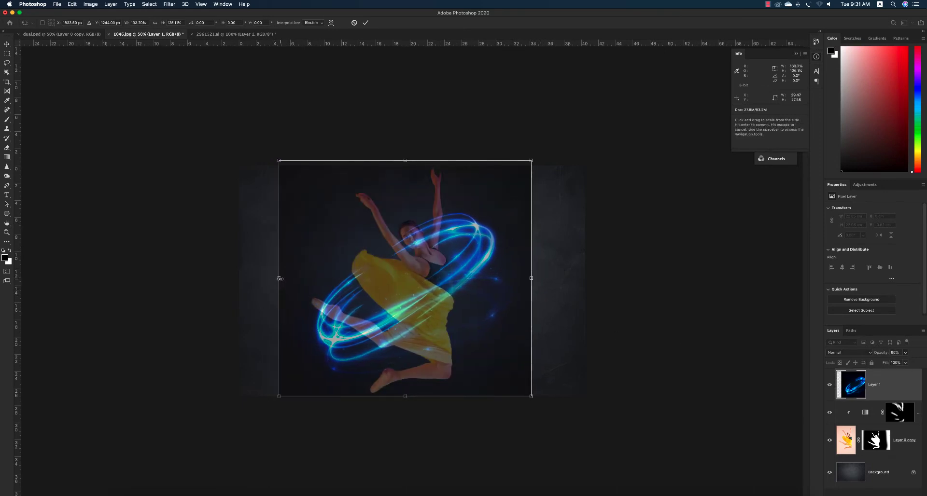
{"action": "left_click_drag", "start_coordinate": [280, 278], "coordinate": [281, 279]}
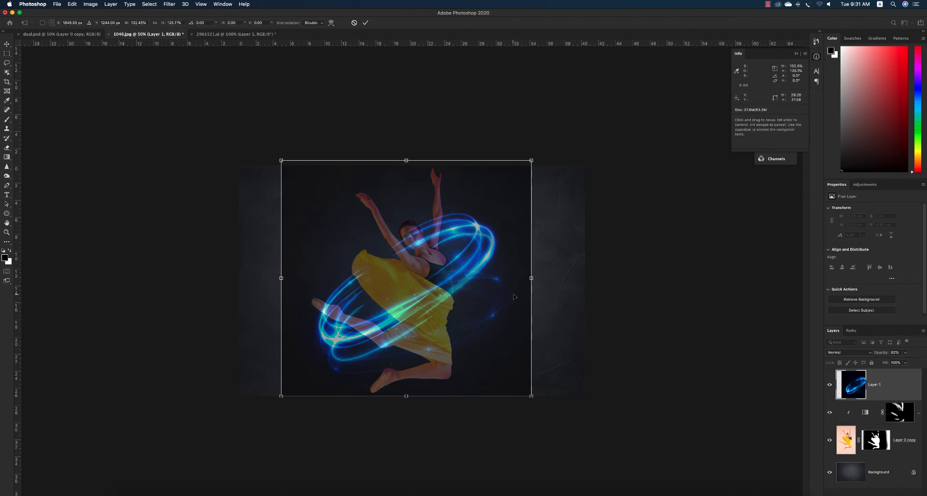
{"action": "mouse_move", "coordinate": [514, 294]}
{"action": "left_mouse_down"}
{"action": "mouse_move", "coordinate": [515, 270]}
{"action": "mouse_move", "coordinate": [517, 289]}
{"action": "left_mouse_up"}
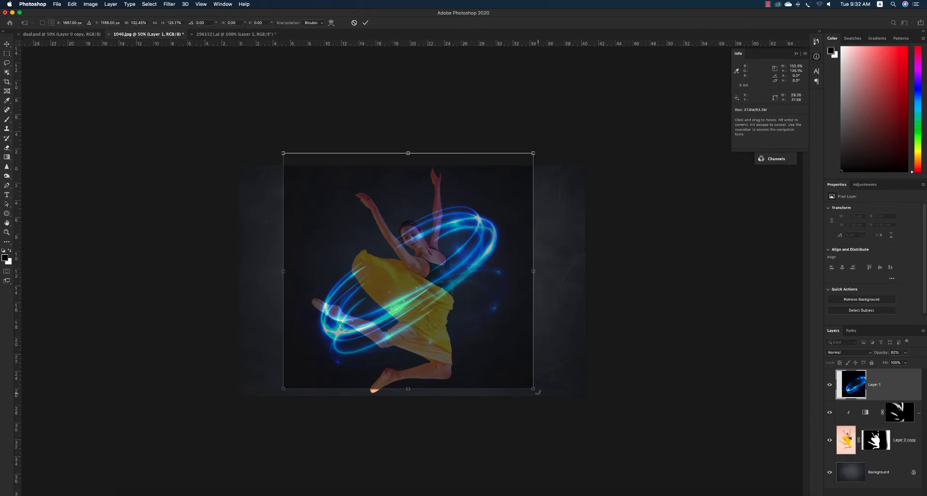
{"action": "left_click_drag", "start_coordinate": [538, 392], "coordinate": [535, 397]}
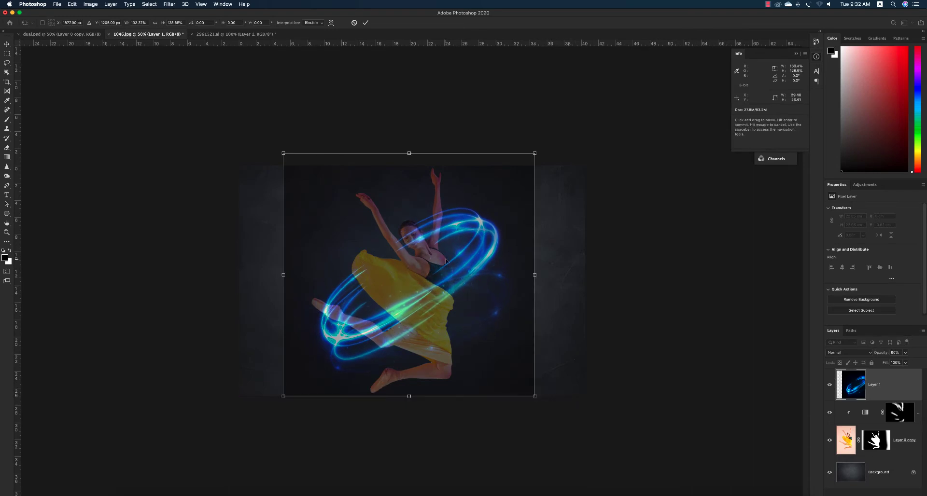
{"action": "key", "text": "Return"}
Set the light-ring layer's blend mode to Screen and raise its opacity to about 90%
{"action": "left_click", "coordinate": [862, 353]}
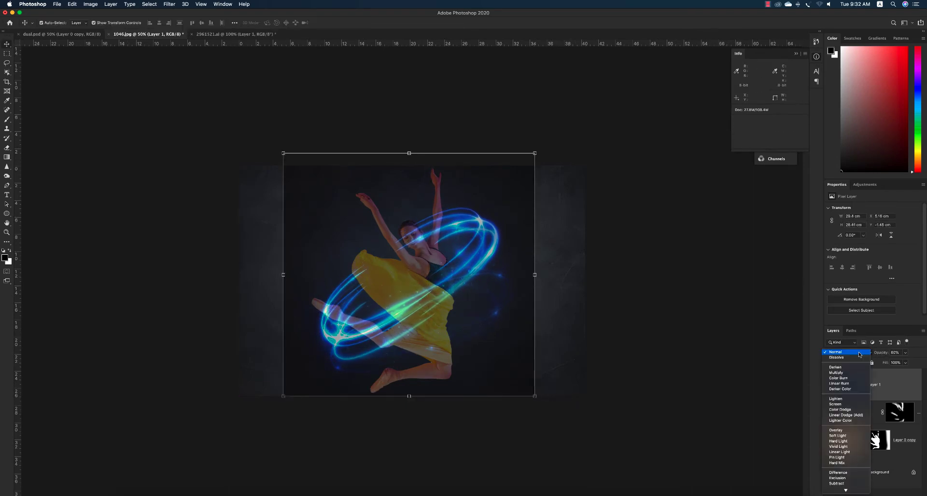
{"action": "left_click", "coordinate": [848, 405]}
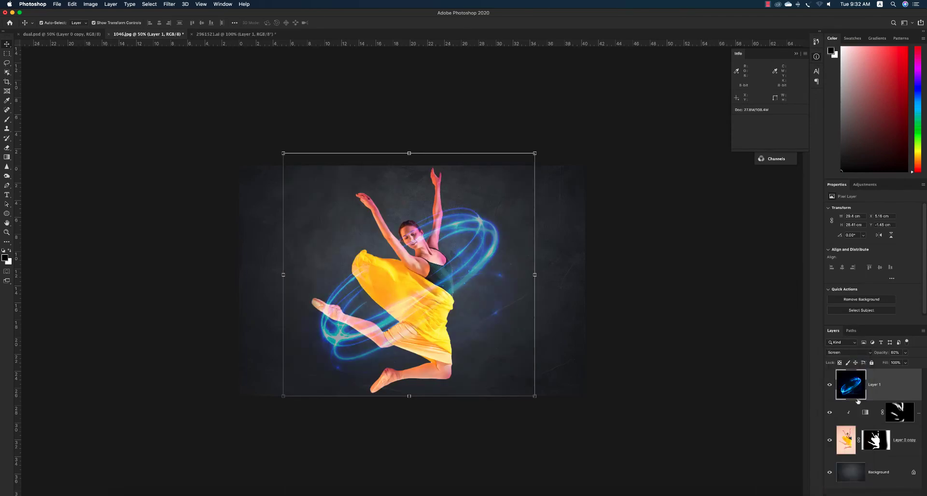
{"action": "left_click", "coordinate": [906, 353]}
{"action": "left_click_drag", "start_coordinate": [926, 362], "coordinate": [916, 363]}
{"action": "left_click", "coordinate": [648, 293]}
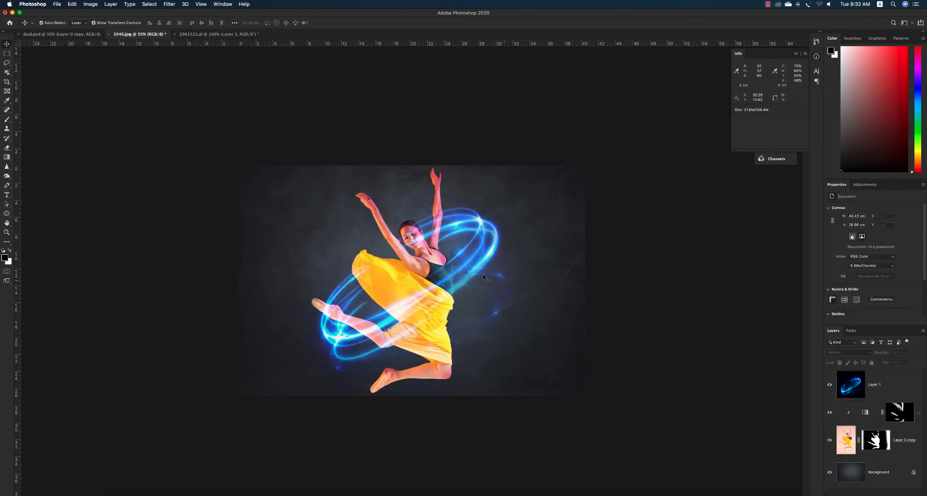
Select the blue light-ring layer over the dancer for close-up editing
{"action": "left_click", "coordinate": [479, 253]}
{"action": "key", "text": "z"}
{"action": "left_click_drag", "start_coordinate": [411, 282], "coordinate": [454, 290]}
{"action": "key", "text": "v"}
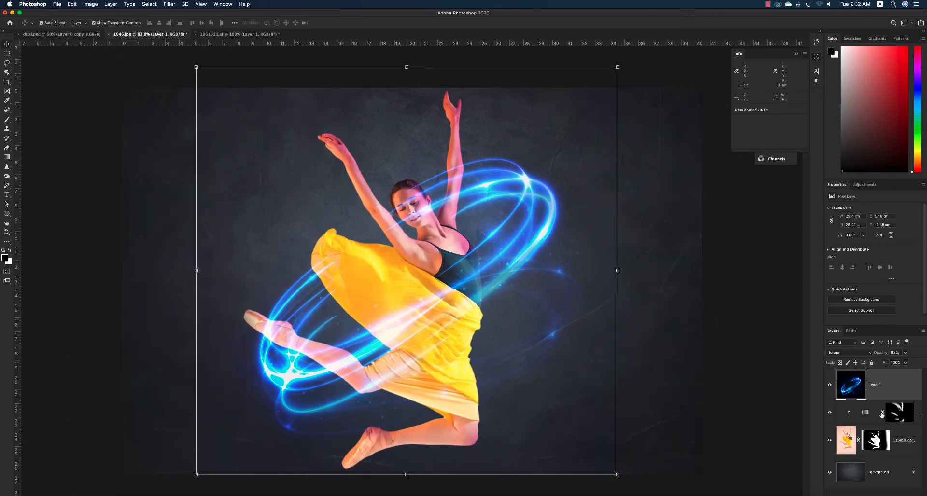
{"action": "left_click", "coordinate": [876, 440], "text": "super"}
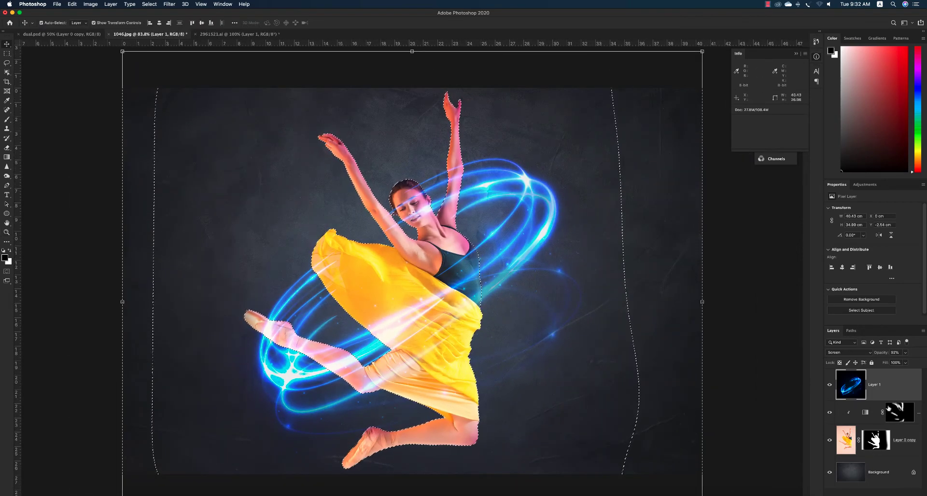
{"action": "key", "text": "b"}
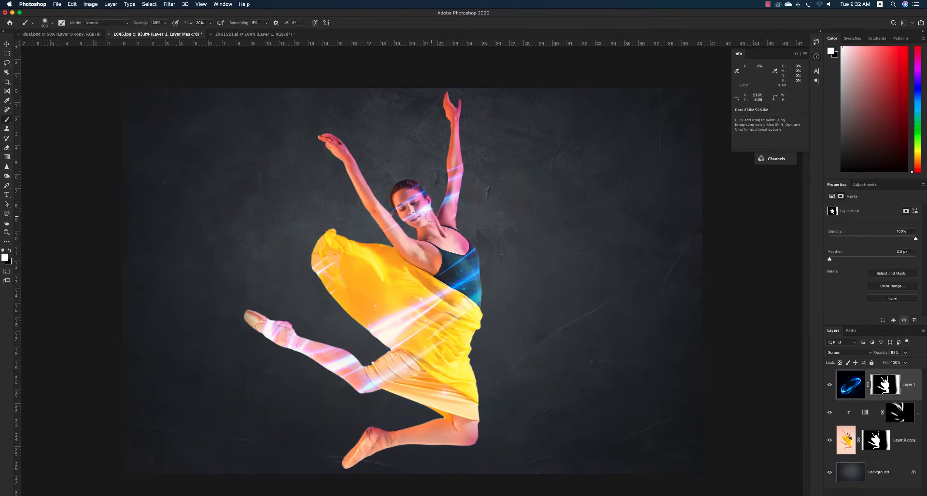
{"action": "key", "text": "super+z"}
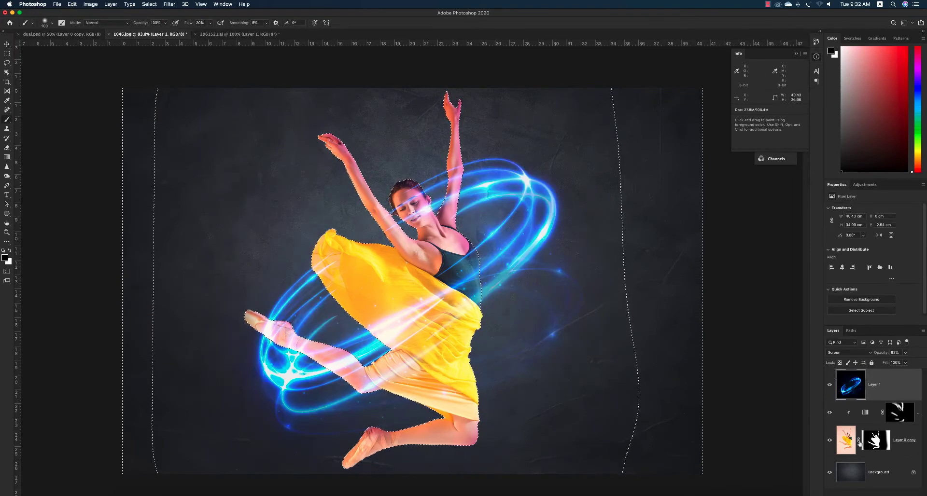
{"action": "key", "text": "super+d"}
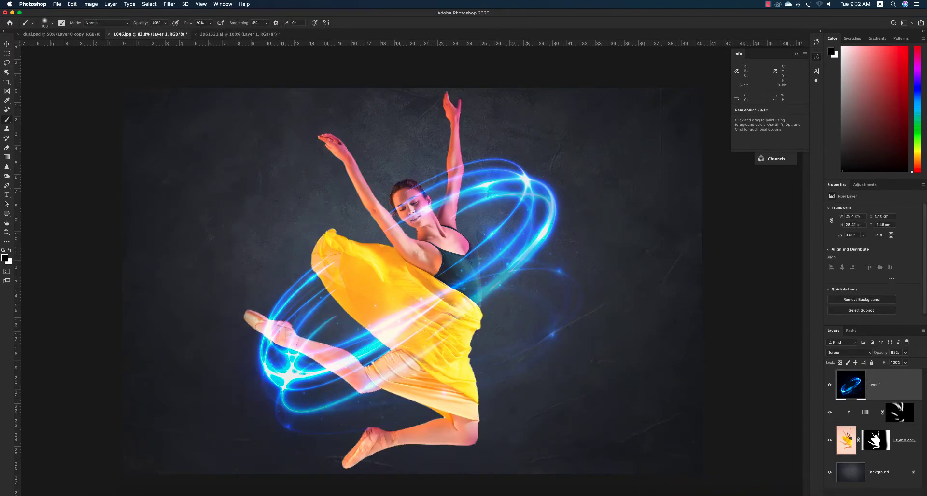
Add a white layer mask to the light-ring layer and load the dancer's mask as a selection
{"action": "left_click", "coordinate": [872, 495]}
{"action": "left_click", "coordinate": [876, 441], "text": "super"}
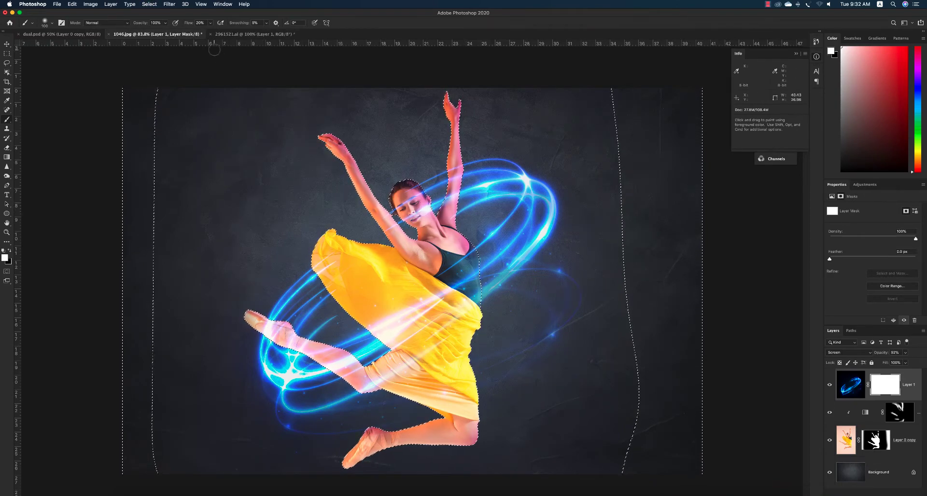
Paint black at 100% flow on the light-ring mask over the dancer's face, arms and extended leg, and deselect
{"action": "left_click", "coordinate": [211, 23]}
{"action": "left_click_drag", "start_coordinate": [211, 31], "coordinate": [240, 32]}
{"action": "key", "text": "x"}
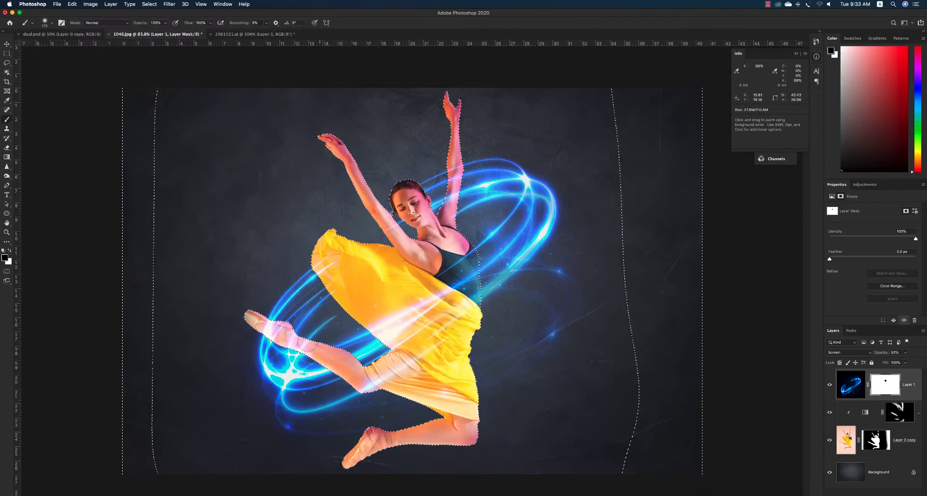
{"action": "left_click_drag", "start_coordinate": [265, 322], "coordinate": [354, 388]}
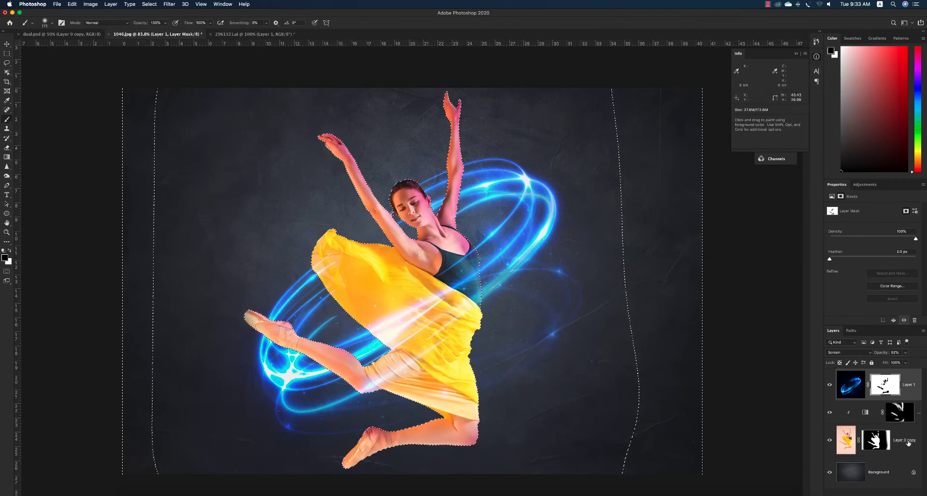
{"action": "key", "text": "super+d"}
{"action": "key", "text": "v"}
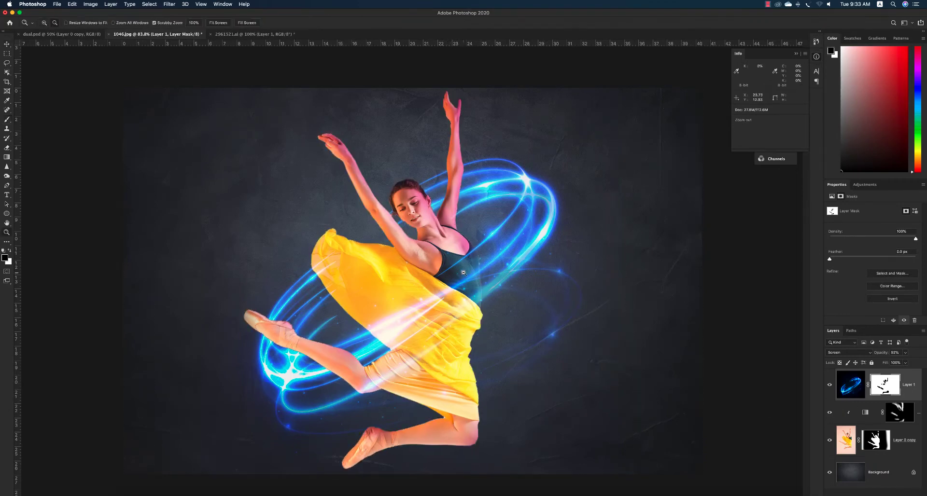
Duplicate the masked light-ring layer and preview other blend modes on the copy, keeping Screen
{"action": "key", "text": "super+minus"}
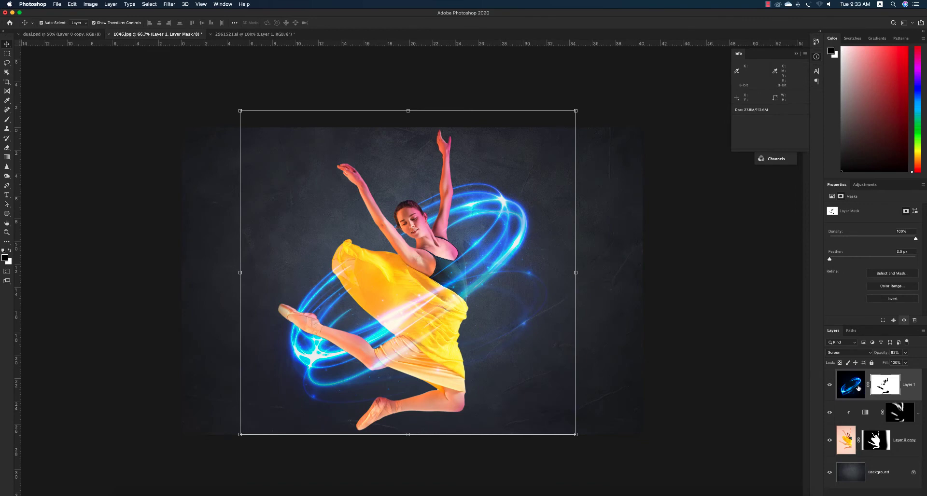
{"action": "left_click_drag", "start_coordinate": [857, 390], "coordinate": [905, 495]}
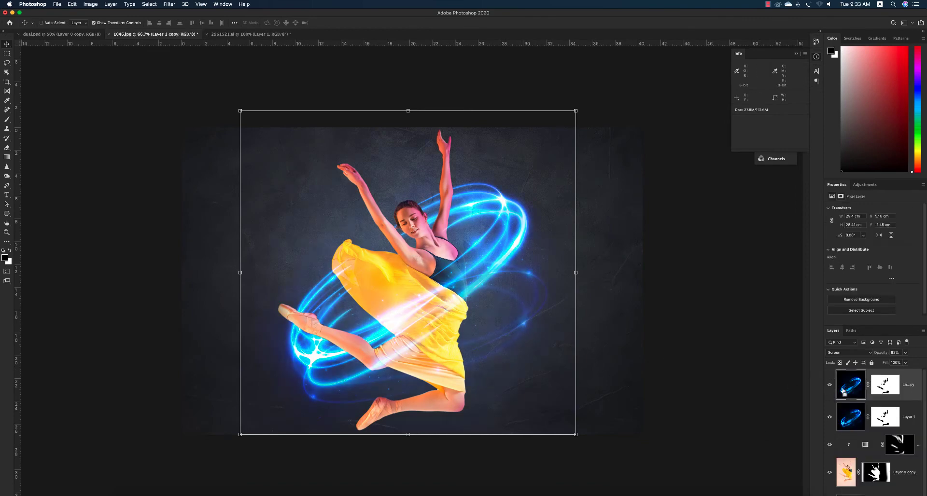
{"action": "left_click", "coordinate": [850, 353]}
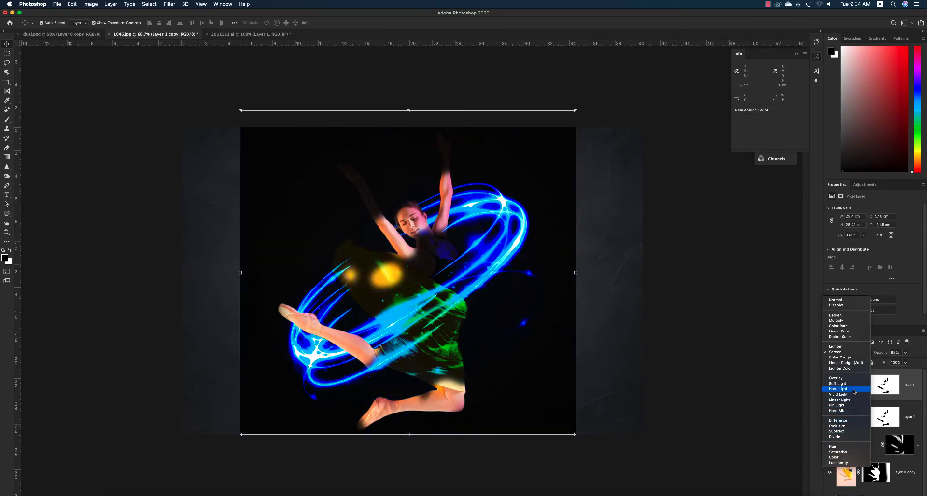
{"action": "left_click", "coordinate": [739, 348]}
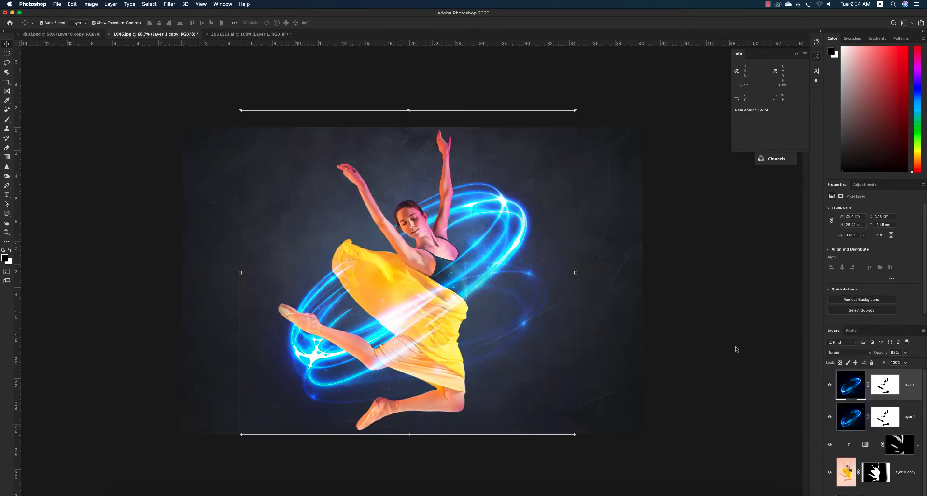
Compare the image without the duplicate light layer, raise the duplicate's opacity to 100%, and reselect it after checking the original's opacity
{"action": "left_click", "coordinate": [830, 386]}
{"action": "left_click", "coordinate": [830, 386]}
{"action": "left_click_drag", "start_coordinate": [905, 353], "coordinate": [907, 363]}
{"action": "left_click", "coordinate": [907, 425]}
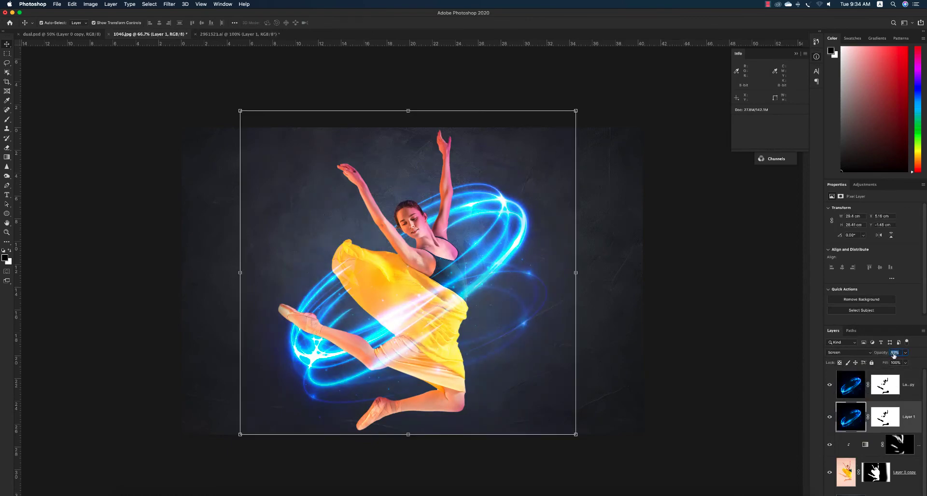
{"action": "left_click", "coordinate": [685, 357]}
{"action": "left_click", "coordinate": [545, 242]}
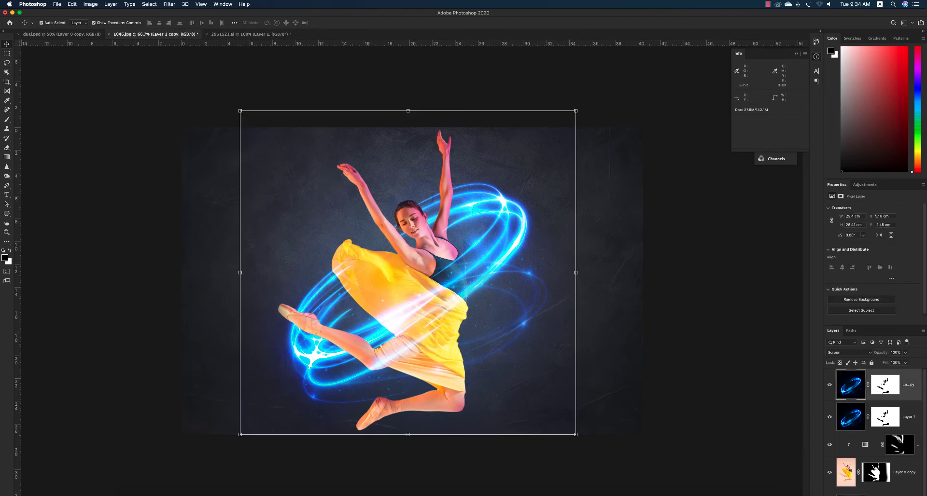
Add a second gradient map adjustment clipped directly above the dancer layer, beneath the existing pink-light gradient map
{"action": "left_click", "coordinate": [896, 455]}
{"action": "left_click", "coordinate": [888, 474]}
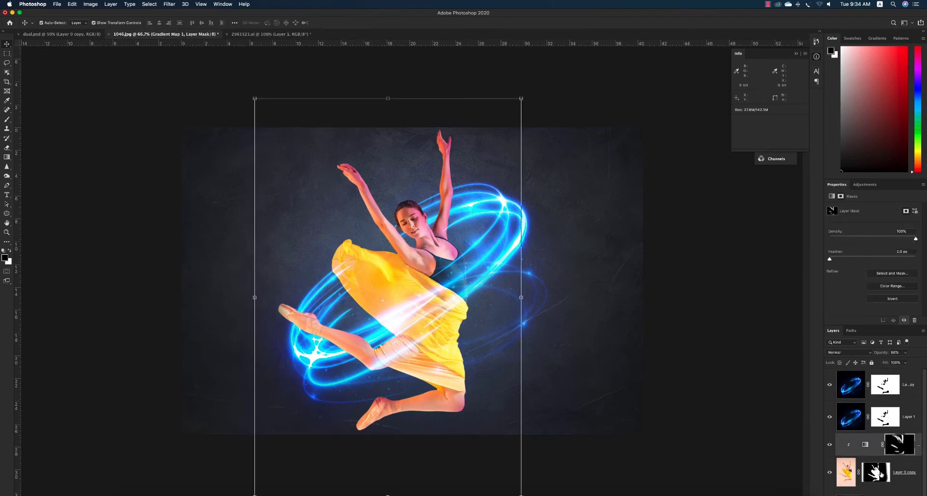
{"action": "left_click", "coordinate": [874, 495]}
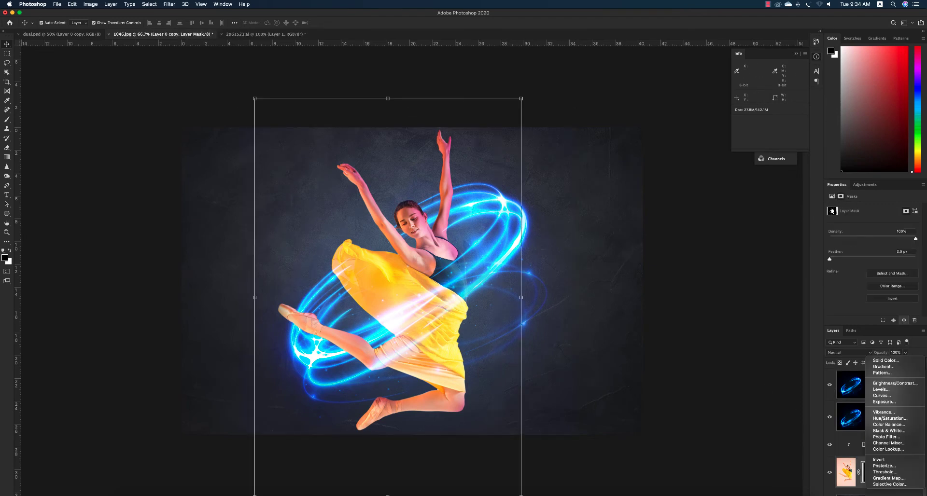
{"action": "left_click", "coordinate": [893, 478]}
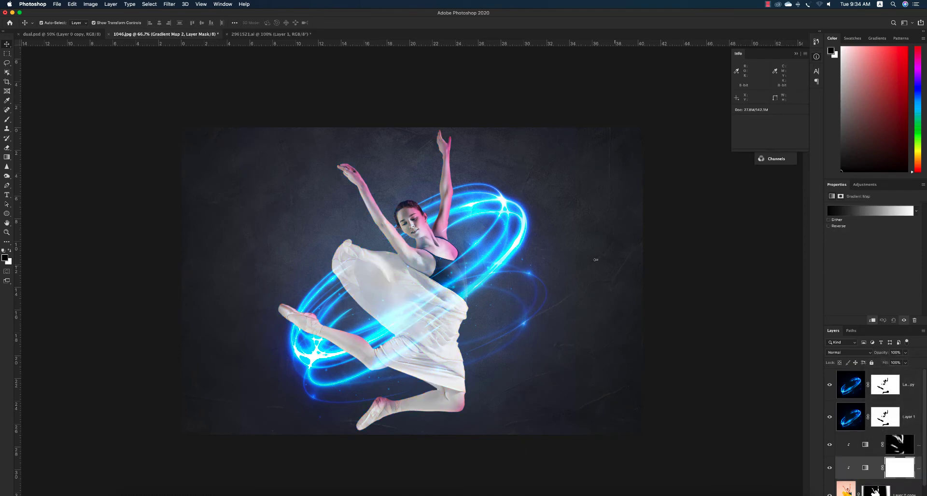
Change the new gradient map's white end stop to bright blue (RGB 23, 165, 246), keeping the other end black
{"action": "left_click", "coordinate": [840, 213]}
{"action": "left_click", "coordinate": [751, 399]}
{"action": "left_click", "coordinate": [646, 431]}
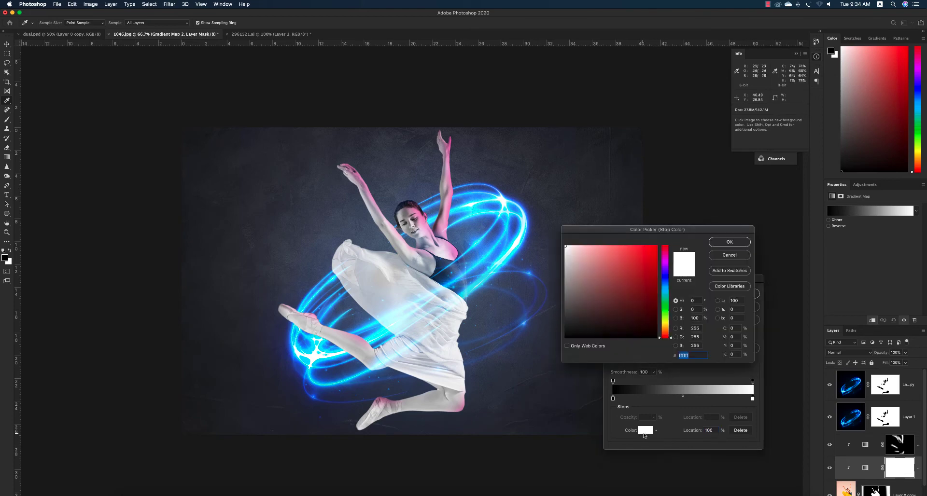
{"action": "left_click", "coordinate": [665, 293]}
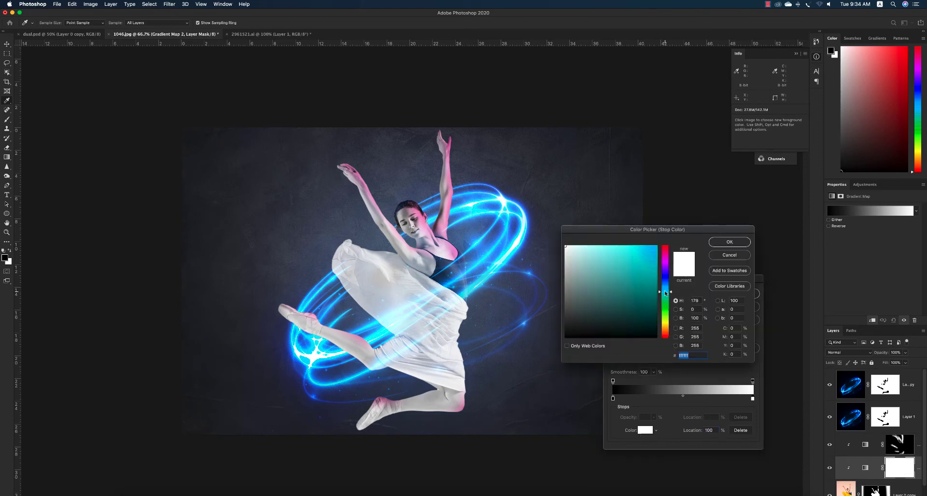
{"action": "left_click_drag", "start_coordinate": [667, 291], "coordinate": [667, 294]}
{"action": "left_click", "coordinate": [649, 249]}
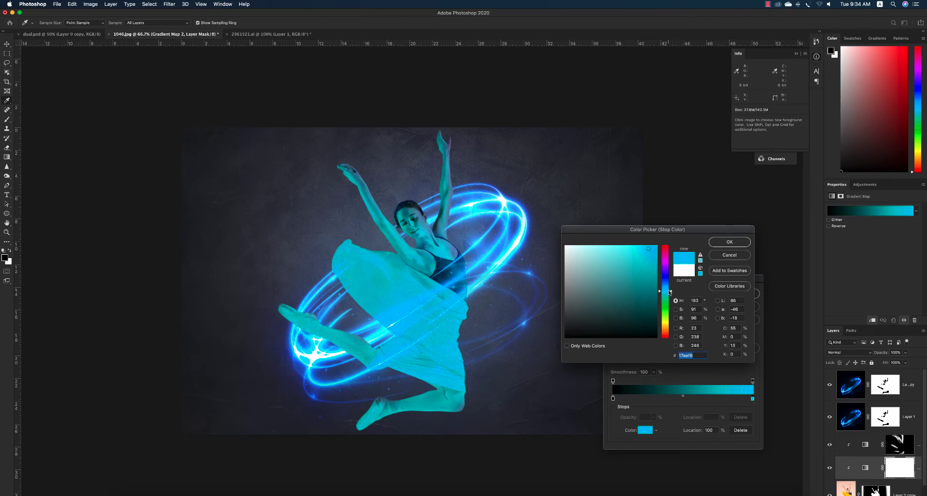
{"action": "left_click_drag", "start_coordinate": [671, 293], "coordinate": [672, 287]}
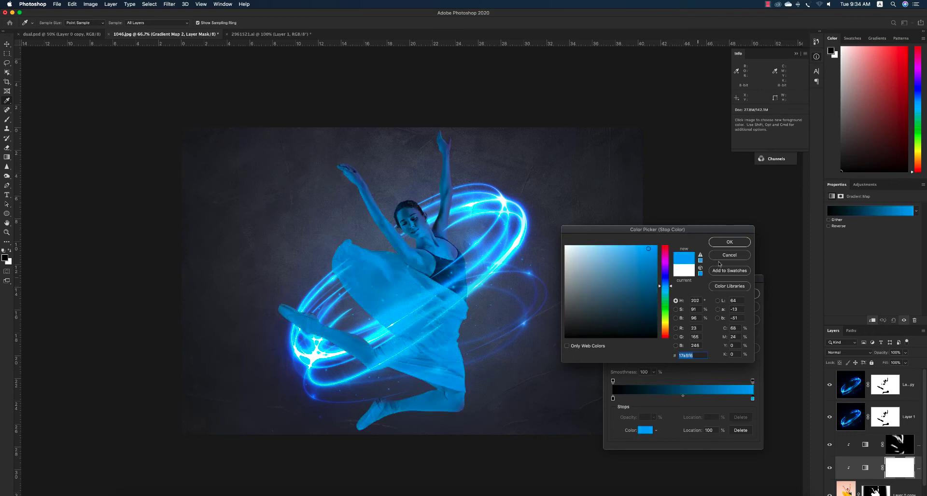
{"action": "left_click", "coordinate": [726, 247]}
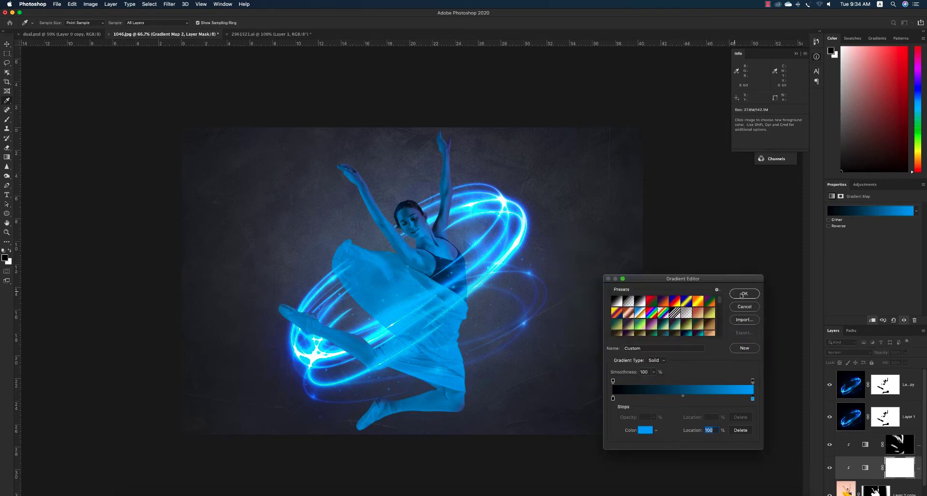
{"action": "left_click", "coordinate": [742, 294]}
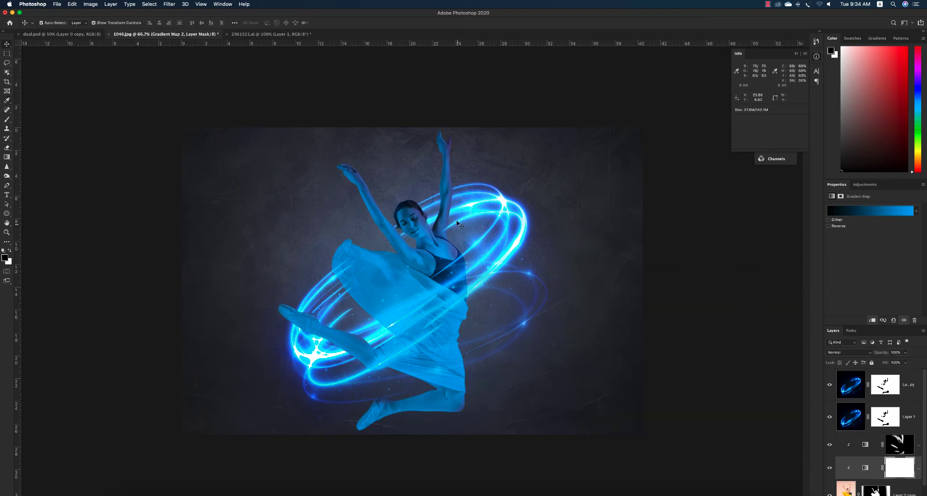
Paint black at 20% flow on the blue gradient map's mask over the dancer's inner arms, face and upper chest
{"action": "key", "text": "b"}
{"action": "left_click_drag", "start_coordinate": [441, 145], "coordinate": [435, 158]}
{"action": "key", "text": "super+z"}
{"action": "left_click", "coordinate": [210, 23]}
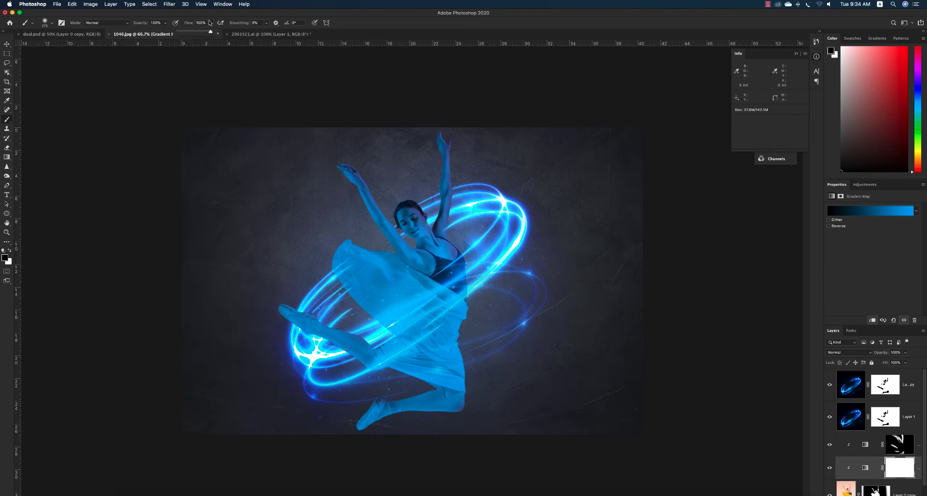
{"action": "left_click", "coordinate": [201, 23]}
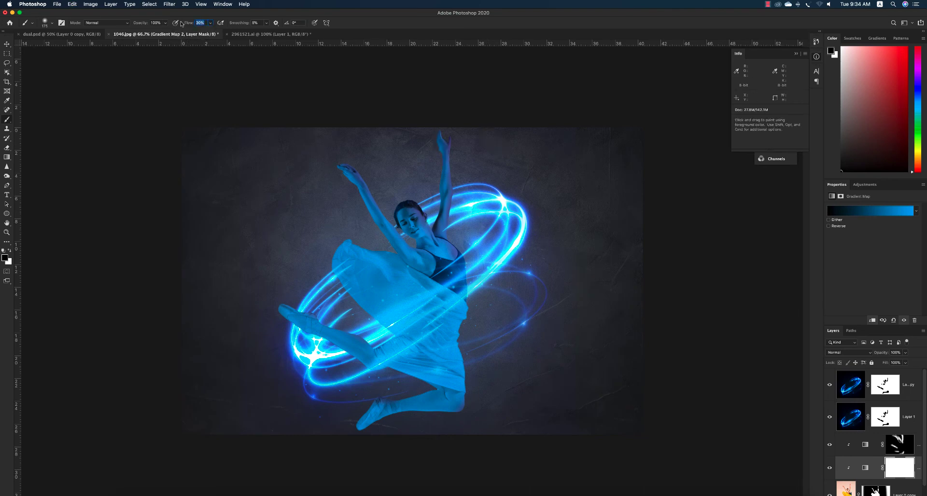
{"action": "type", "text": "20"}
{"action": "key", "text": "Return"}
{"action": "key", "text": "bracketright"}
{"action": "key", "text": "bracketright"}
{"action": "mouse_move", "coordinate": [360, 219]}
{"action": "left_mouse_down"}
{"action": "mouse_move", "coordinate": [381, 234]}
{"action": "mouse_move", "coordinate": [355, 210]}
{"action": "mouse_move", "coordinate": [365, 220]}
{"action": "mouse_move", "coordinate": [349, 190]}
{"action": "left_mouse_up"}
{"action": "key", "text": "super+z"}
{"action": "mouse_move", "coordinate": [446, 231]}
{"action": "left_mouse_down"}
{"action": "mouse_move", "coordinate": [454, 145]}
{"action": "mouse_move", "coordinate": [449, 242]}
{"action": "mouse_move", "coordinate": [409, 215]}
{"action": "mouse_move", "coordinate": [415, 231]}
{"action": "mouse_move", "coordinate": [430, 237]}
{"action": "mouse_move", "coordinate": [339, 152]}
{"action": "mouse_move", "coordinate": [418, 248]}
{"action": "mouse_move", "coordinate": [378, 208]}
{"action": "left_mouse_up"}
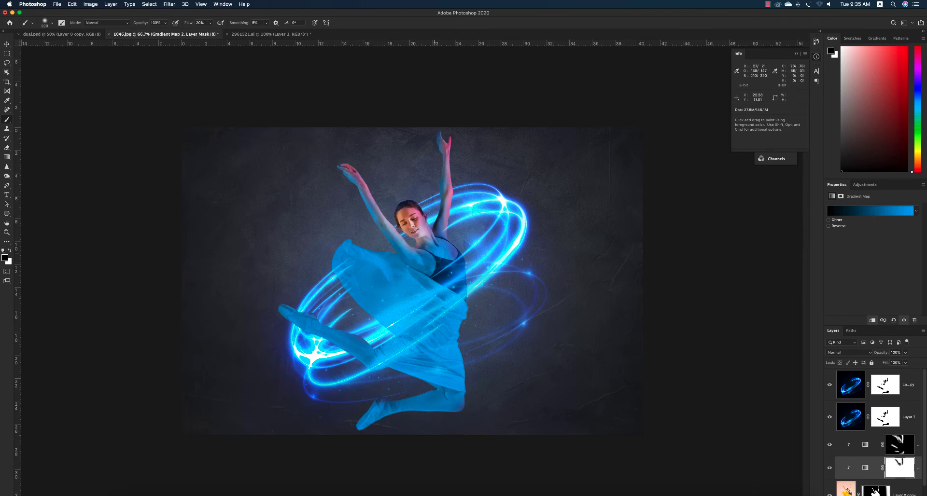
{"action": "left_click_drag", "start_coordinate": [439, 256], "coordinate": [439, 226]}
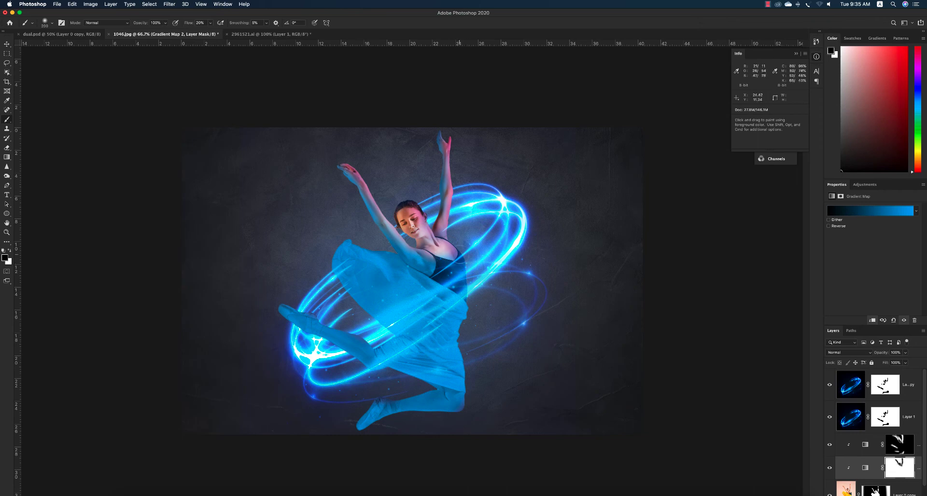
Paint black on the blue gradient map's mask over the legs, bent knee and skirt, leaving blue light at the edges
{"action": "left_click_drag", "start_coordinate": [473, 405], "coordinate": [463, 410]}
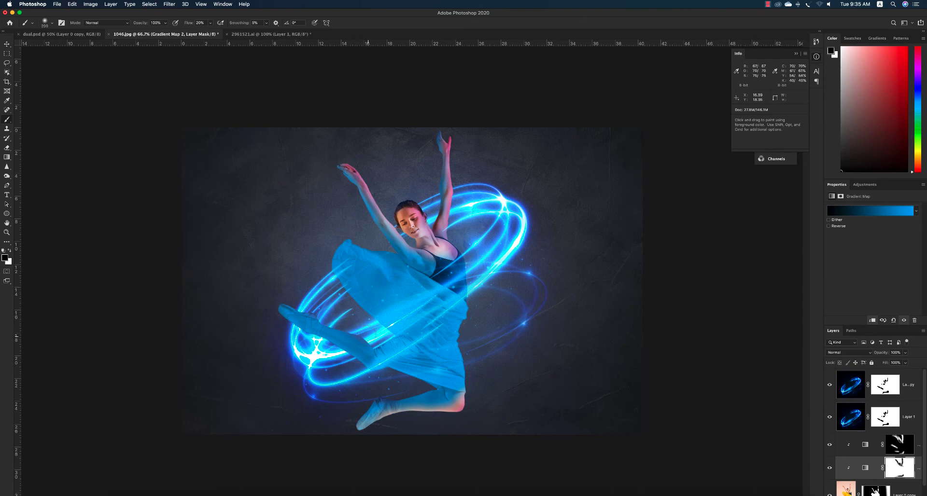
{"action": "left_click_drag", "start_coordinate": [371, 342], "coordinate": [350, 333]}
{"action": "left_click_drag", "start_coordinate": [401, 269], "coordinate": [381, 263]}
{"action": "key", "text": "super+z"}
{"action": "key", "text": "bracketleft"}
{"action": "key", "text": "bracketleft"}
{"action": "key", "text": "bracketleft"}
{"action": "key", "text": "bracketleft"}
{"action": "mouse_move", "coordinate": [459, 321]}
{"action": "left_mouse_down"}
{"action": "mouse_move", "coordinate": [359, 265]}
{"action": "mouse_move", "coordinate": [350, 267]}
{"action": "mouse_move", "coordinate": [456, 363]}
{"action": "mouse_move", "coordinate": [387, 353]}
{"action": "mouse_move", "coordinate": [455, 371]}
{"action": "mouse_move", "coordinate": [339, 341]}
{"action": "mouse_move", "coordinate": [306, 310]}
{"action": "mouse_move", "coordinate": [281, 305]}
{"action": "mouse_move", "coordinate": [319, 315]}
{"action": "mouse_move", "coordinate": [371, 354]}
{"action": "mouse_move", "coordinate": [468, 370]}
{"action": "mouse_move", "coordinate": [462, 332]}
{"action": "mouse_move", "coordinate": [446, 312]}
{"action": "mouse_move", "coordinate": [333, 251]}
{"action": "mouse_move", "coordinate": [372, 316]}
{"action": "mouse_move", "coordinate": [406, 332]}
{"action": "mouse_move", "coordinate": [367, 285]}
{"action": "mouse_move", "coordinate": [405, 282]}
{"action": "mouse_move", "coordinate": [412, 272]}
{"action": "mouse_move", "coordinate": [392, 233]}
{"action": "mouse_move", "coordinate": [353, 202]}
{"action": "left_mouse_up"}
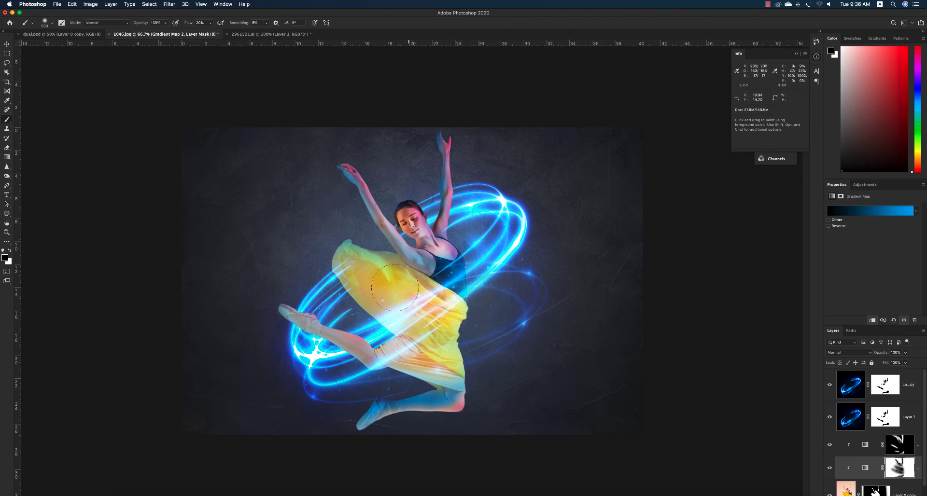
{"action": "mouse_move", "coordinate": [350, 262]}
{"action": "left_mouse_down"}
{"action": "mouse_move", "coordinate": [424, 324]}
{"action": "mouse_move", "coordinate": [430, 345]}
{"action": "mouse_move", "coordinate": [388, 358]}
{"action": "mouse_move", "coordinate": [306, 323]}
{"action": "left_mouse_up"}
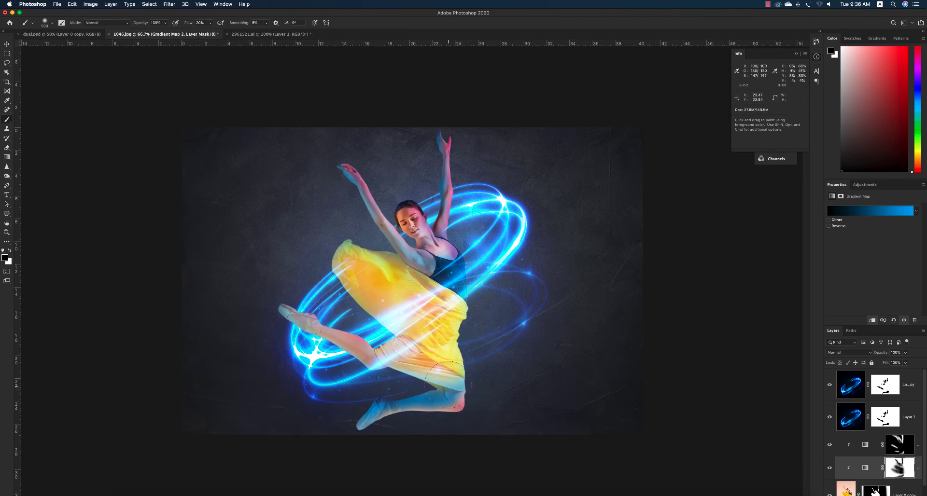
{"action": "mouse_move", "coordinate": [444, 385]}
{"action": "left_mouse_down"}
{"action": "mouse_move", "coordinate": [370, 418]}
{"action": "mouse_move", "coordinate": [442, 395]}
{"action": "left_mouse_up"}
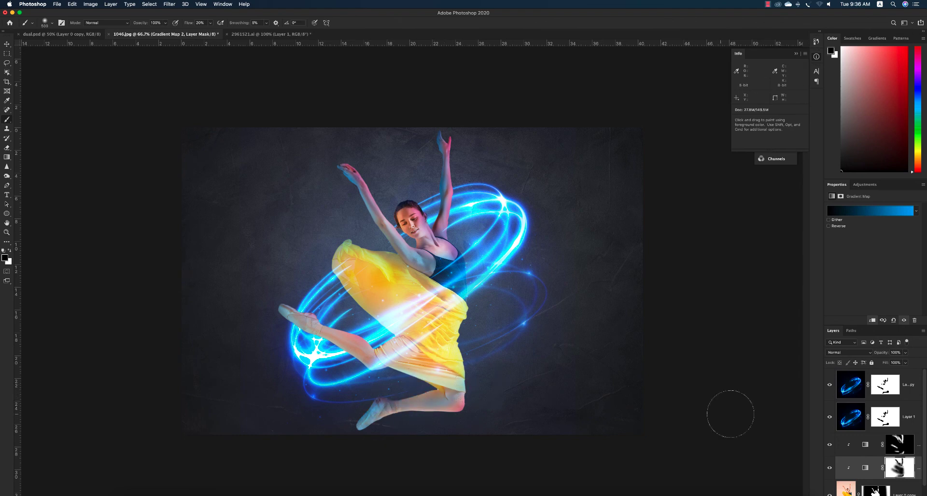
Crop both sides of the image closer to the dancer, to about 26.05 × 26.96 cm
{"action": "left_click", "coordinate": [7, 44]}
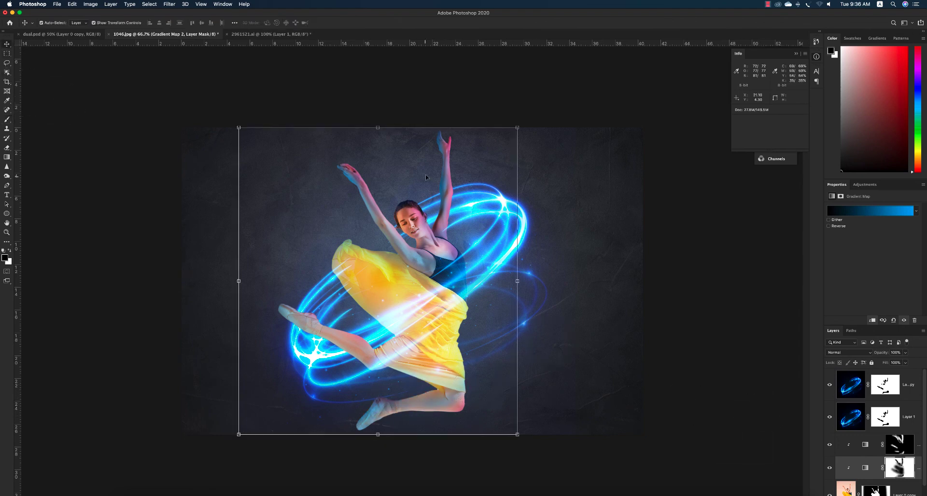
{"action": "key", "text": "z"}
{"action": "left_click_drag", "start_coordinate": [437, 186], "coordinate": [466, 188]}
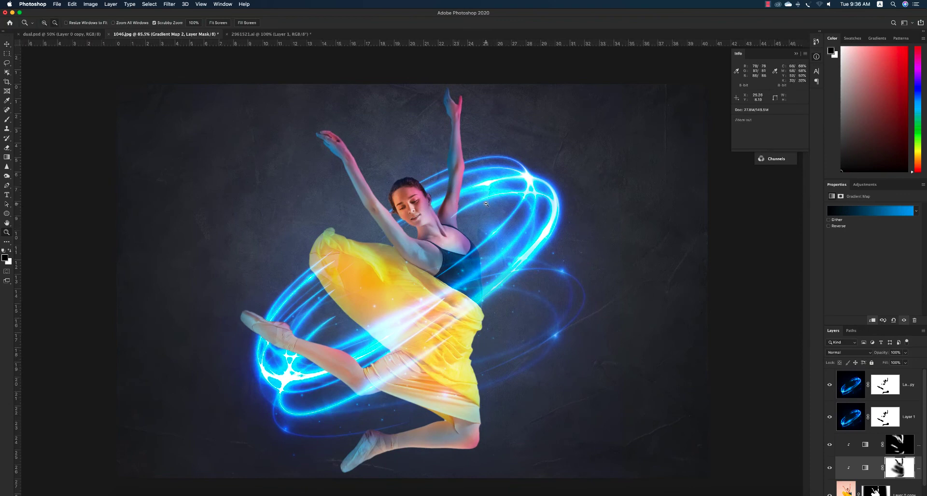
{"action": "key", "text": "super+minus"}
{"action": "key", "text": "super+minus"}
{"action": "left_click", "coordinate": [6, 45]}
{"action": "left_click", "coordinate": [8, 82]}
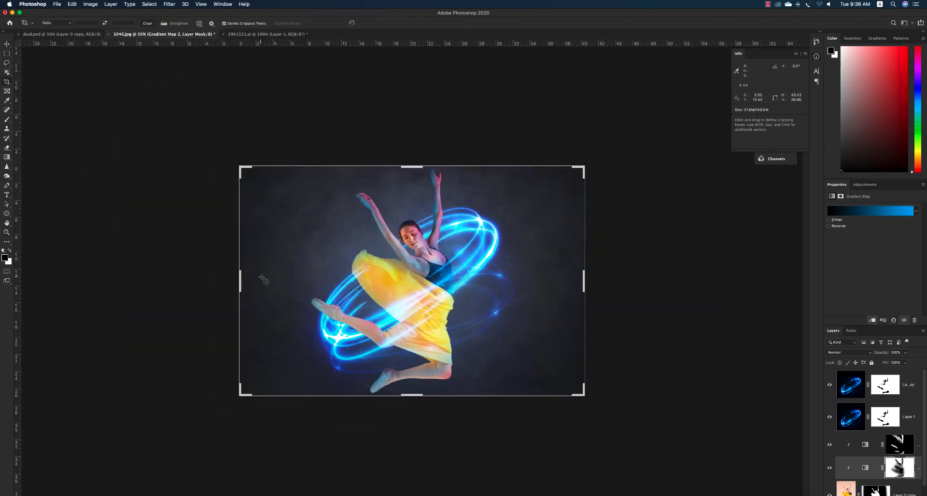
{"action": "left_click_drag", "start_coordinate": [240, 280], "coordinate": [272, 279]}
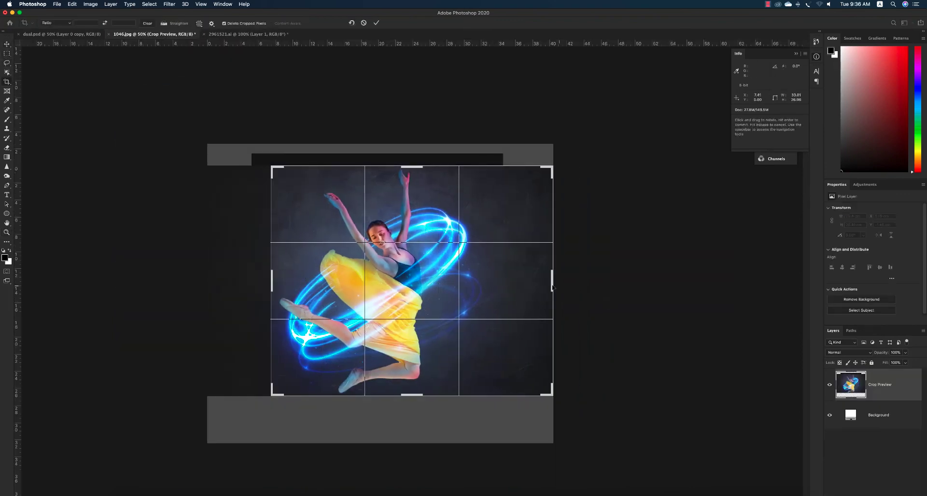
{"action": "left_click_drag", "start_coordinate": [552, 286], "coordinate": [526, 286]}
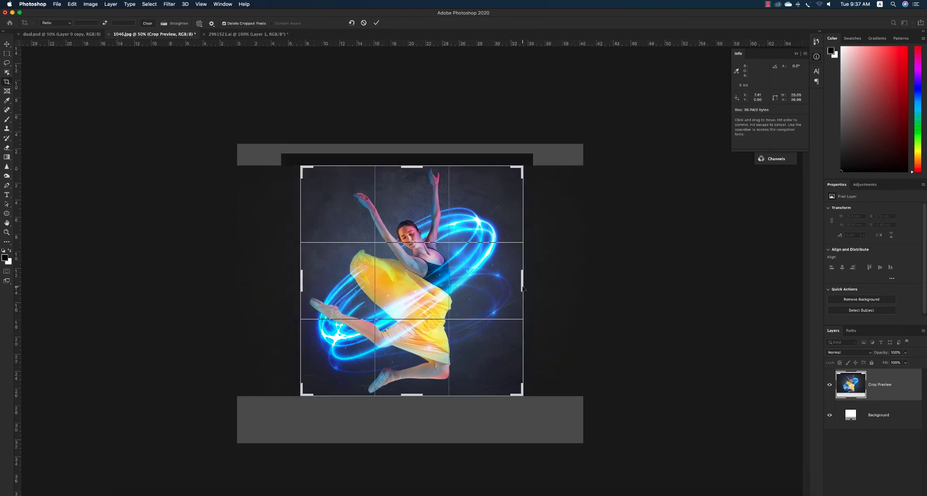
{"action": "key", "text": "Return"}
{"action": "key", "text": "v"}
{"action": "left_click", "coordinate": [617, 278]}
{"action": "left_click", "coordinate": [488, 181]}
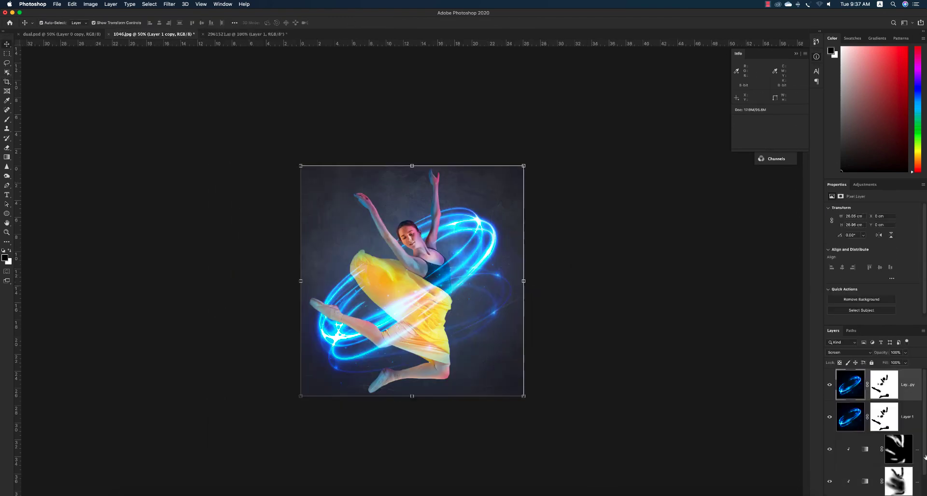
Add a Brightness/Contrast adjustment above the background with brightness about -103 and contrast about 48
{"action": "scroll", "coordinate": [898, 452], "scroll_direction": "down", "scroll_amount": 2}
{"action": "left_click", "coordinate": [858, 494]}
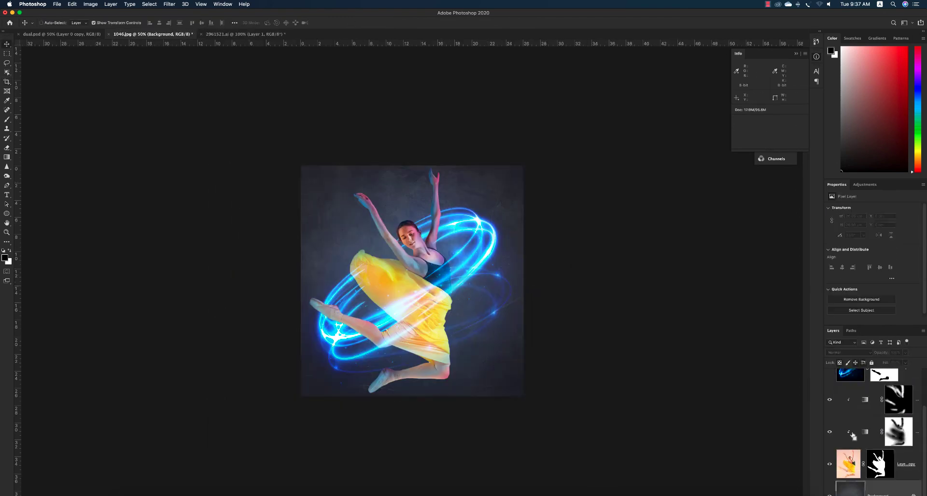
{"action": "left_click", "coordinate": [864, 185]}
{"action": "left_click", "coordinate": [845, 201]}
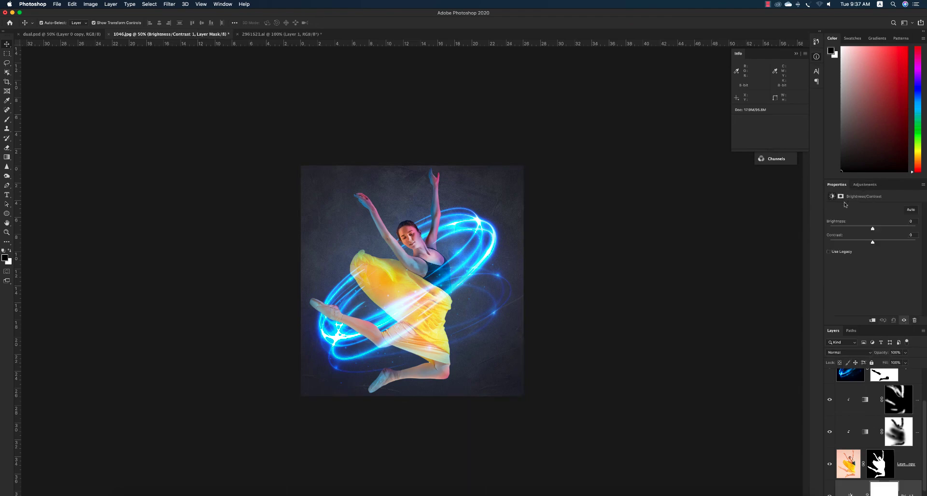
{"action": "left_click_drag", "start_coordinate": [867, 244], "coordinate": [844, 232]}
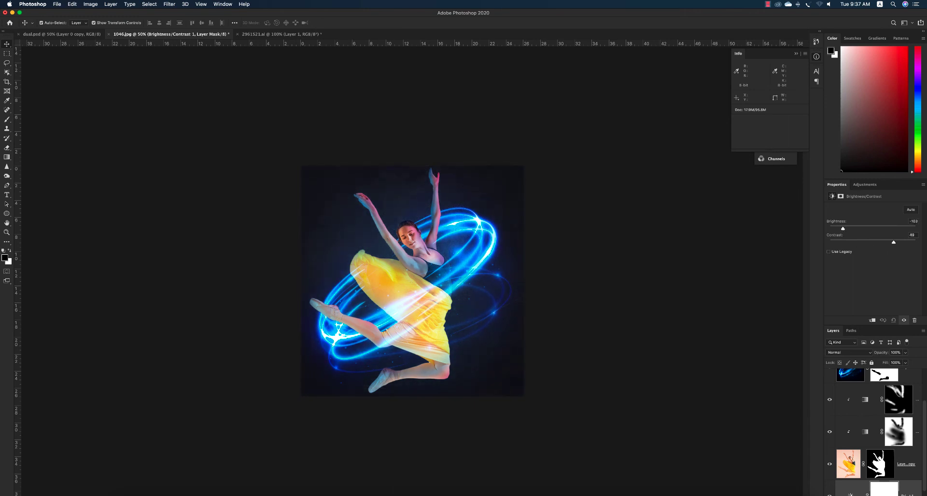
Add a Levels adjustment above the background's Brightness/Contrast and lower its output white level to about 145
{"action": "left_click", "coordinate": [861, 495]}
{"action": "left_click", "coordinate": [883, 495]}
{"action": "left_click", "coordinate": [883, 495]}
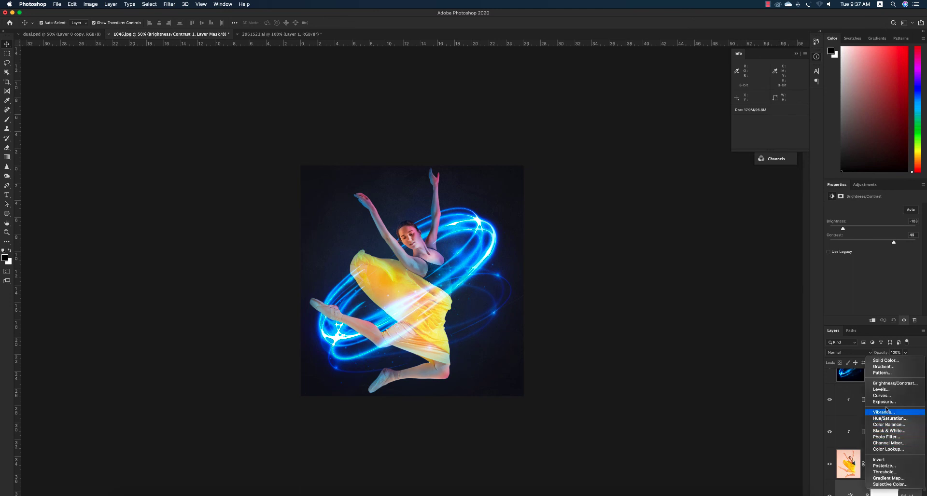
{"action": "left_click", "coordinate": [882, 389]}
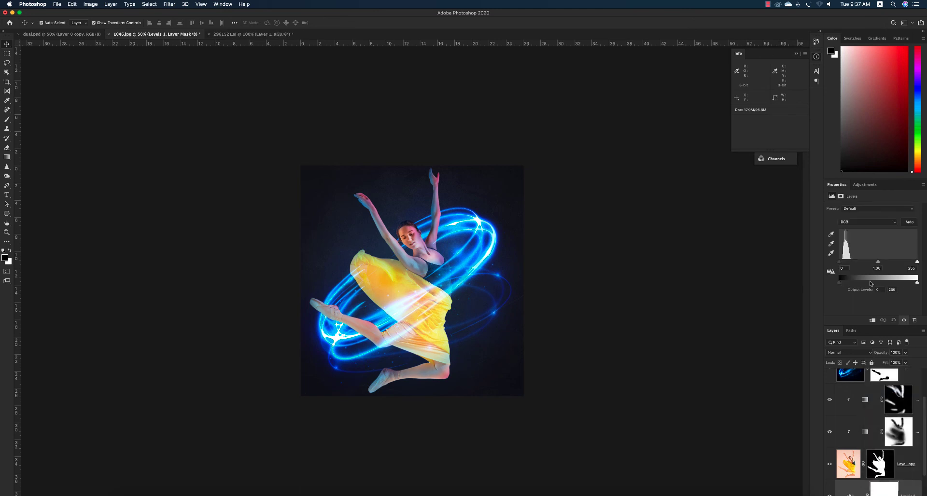
{"action": "left_click_drag", "start_coordinate": [917, 284], "coordinate": [883, 284]}
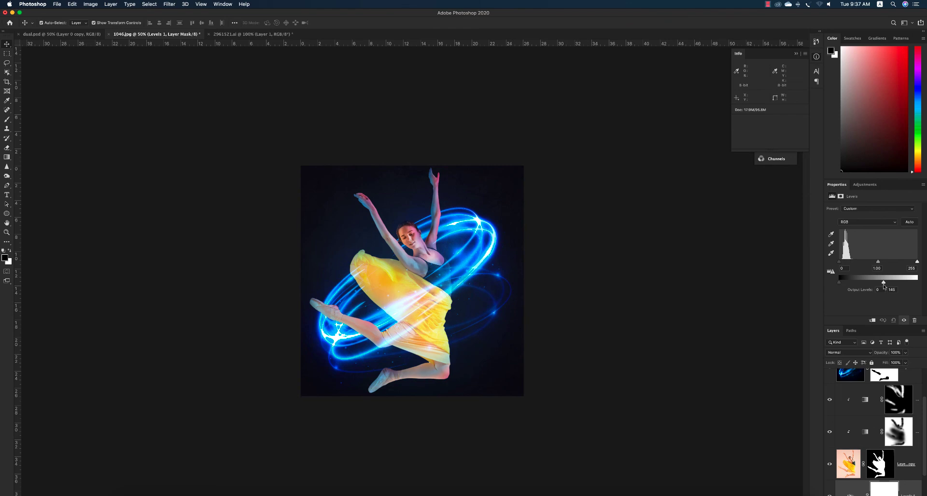
{"action": "left_click", "coordinate": [648, 317]}
Compare the dancer with and without the pink gradient map and the blue gradient map, keeping both visible
{"action": "key", "text": "z"}
{"action": "scroll", "coordinate": [445, 303], "scroll_direction": "up", "scroll_amount": 3}
{"action": "left_click_drag", "start_coordinate": [444, 301], "coordinate": [446, 303]}
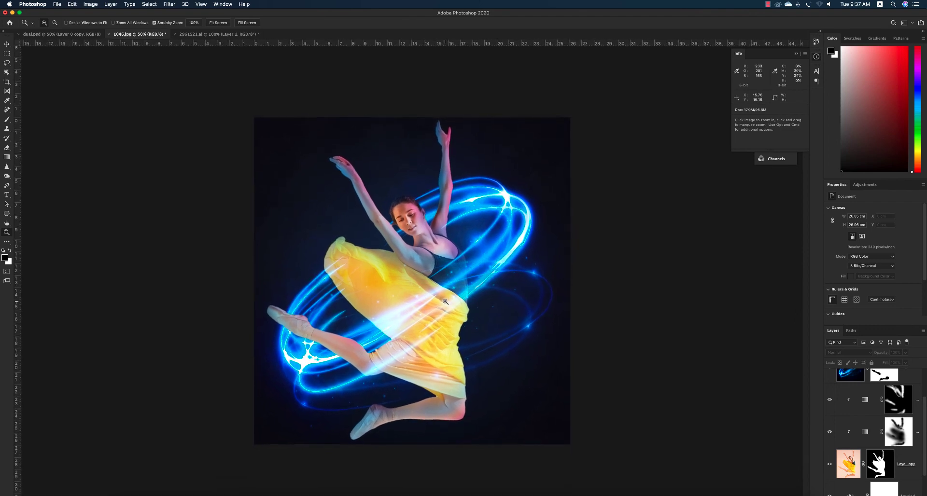
{"action": "left_click", "coordinate": [898, 433]}
{"action": "left_click", "coordinate": [903, 392]}
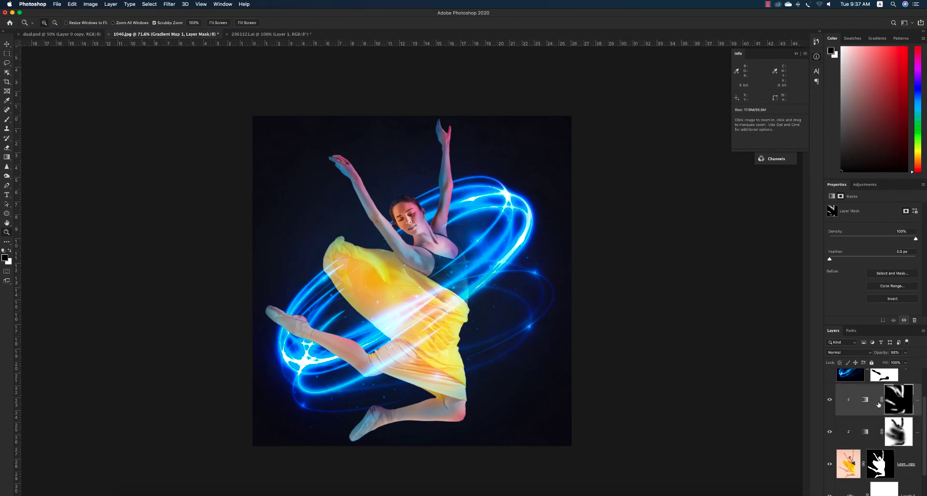
{"action": "scroll", "coordinate": [879, 405], "scroll_direction": "up", "scroll_amount": 1}
{"action": "left_click", "coordinate": [830, 410]}
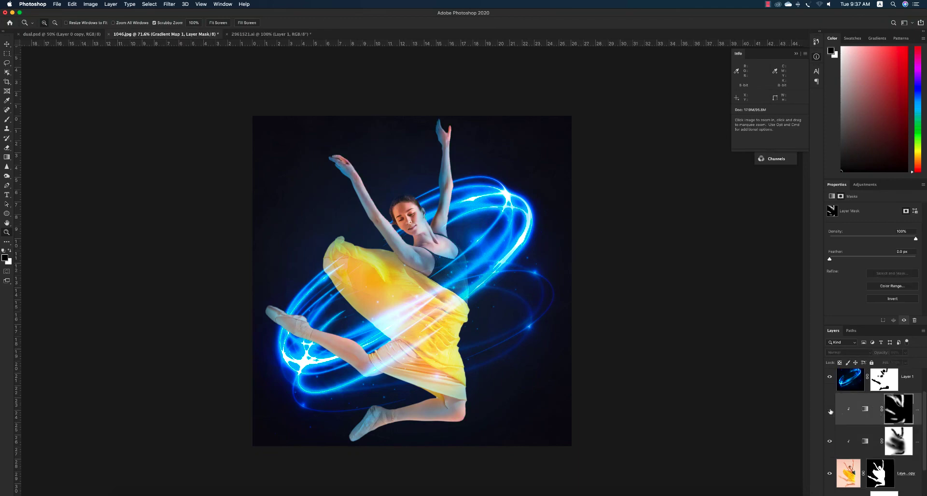
{"action": "left_click", "coordinate": [830, 411]}
{"action": "left_click", "coordinate": [831, 441]}
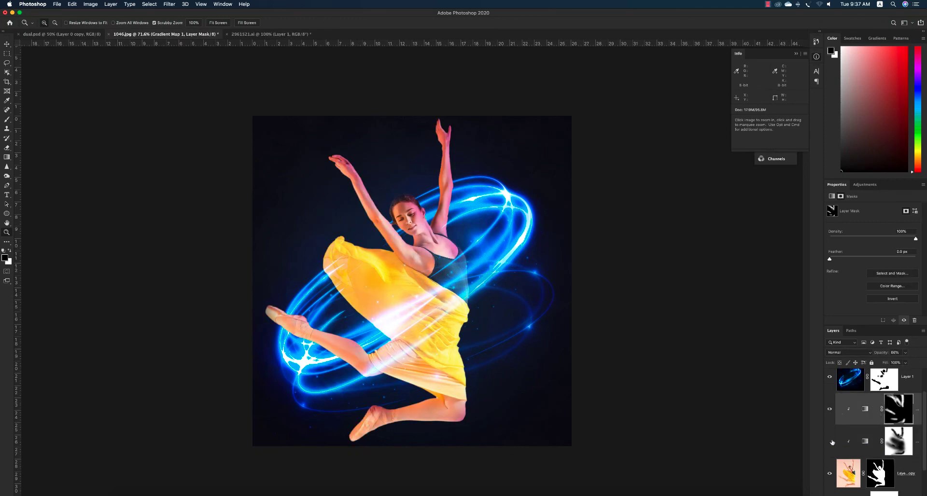
{"action": "left_click", "coordinate": [831, 441]}
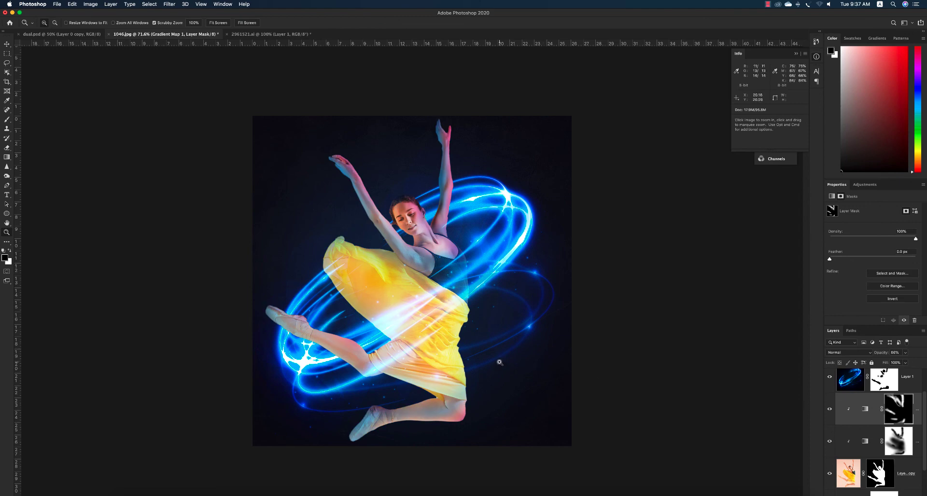